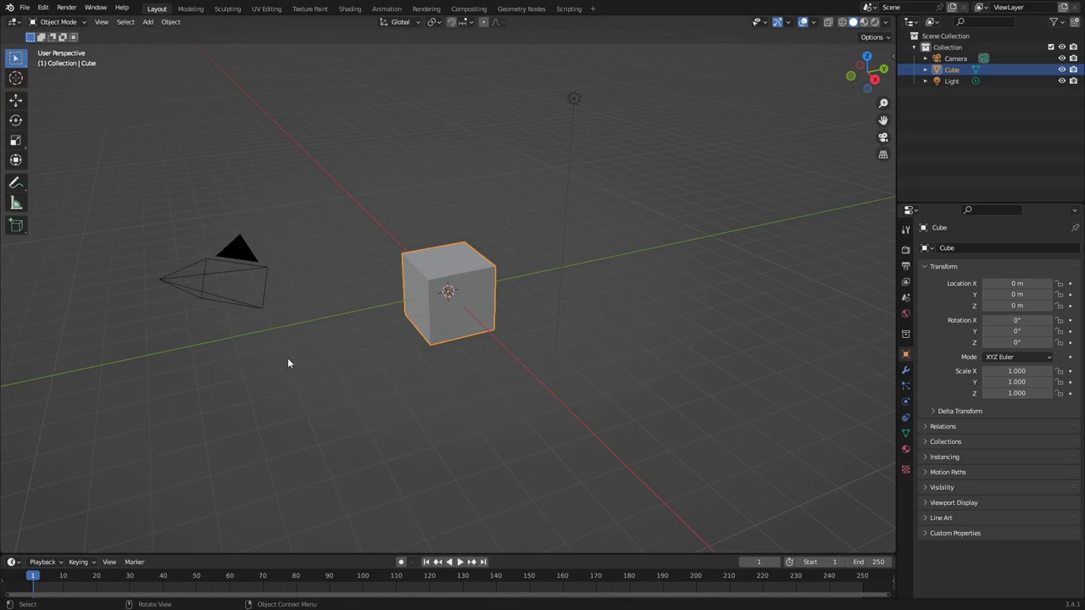
# Drag a selection box around the default camera, cube and light in the viewport
pyautogui.moveTo(173, 67); pyautogui.dragTo(688, 392)
# Delete the default camera, cube and light from the scene
pyautogui.rightClick(648, 282)
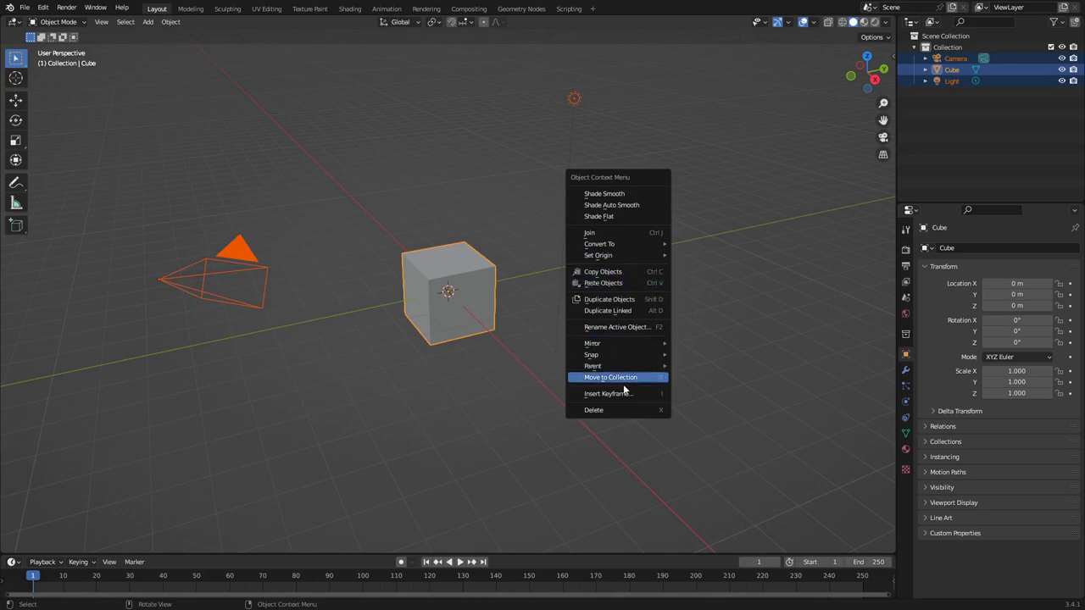
pyautogui.click(629, 411)
pyautogui.moveTo(419, 292); pyautogui.dragTo(468, 300, button='middle')
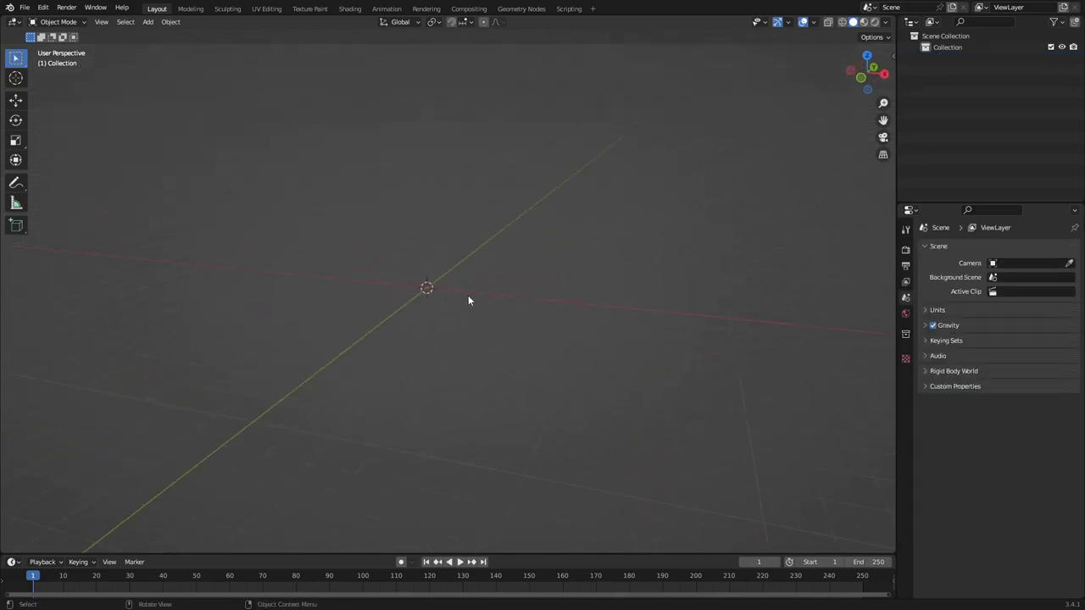
# Paste the four copied objects: Suzanne, a camera and two lights
pyautogui.rightClick(444, 274)
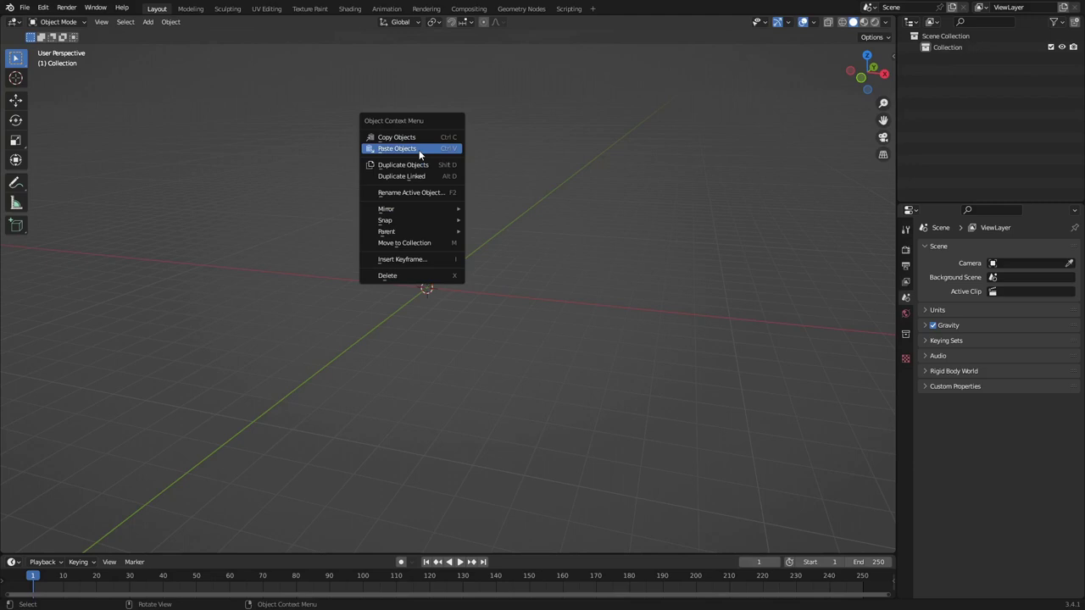
pyautogui.click(418, 151)
pyautogui.moveTo(473, 326); pyautogui.dragTo(444, 315, button='middle')
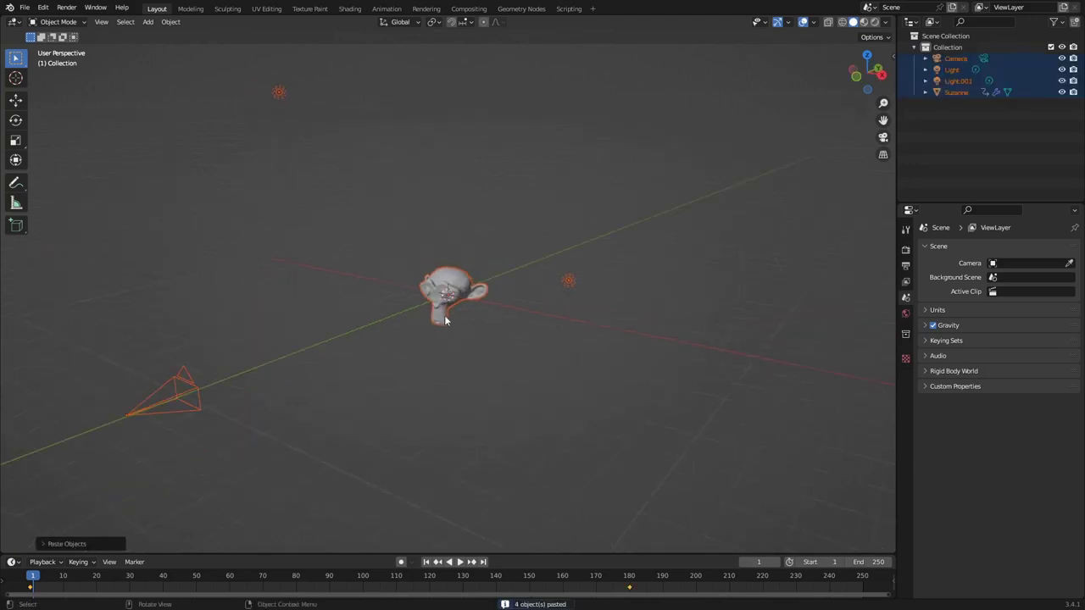
# Select the camera, Suzanne and both lights one at a time to inspect them
pyautogui.click(484, 254)
pyautogui.click(193, 389)
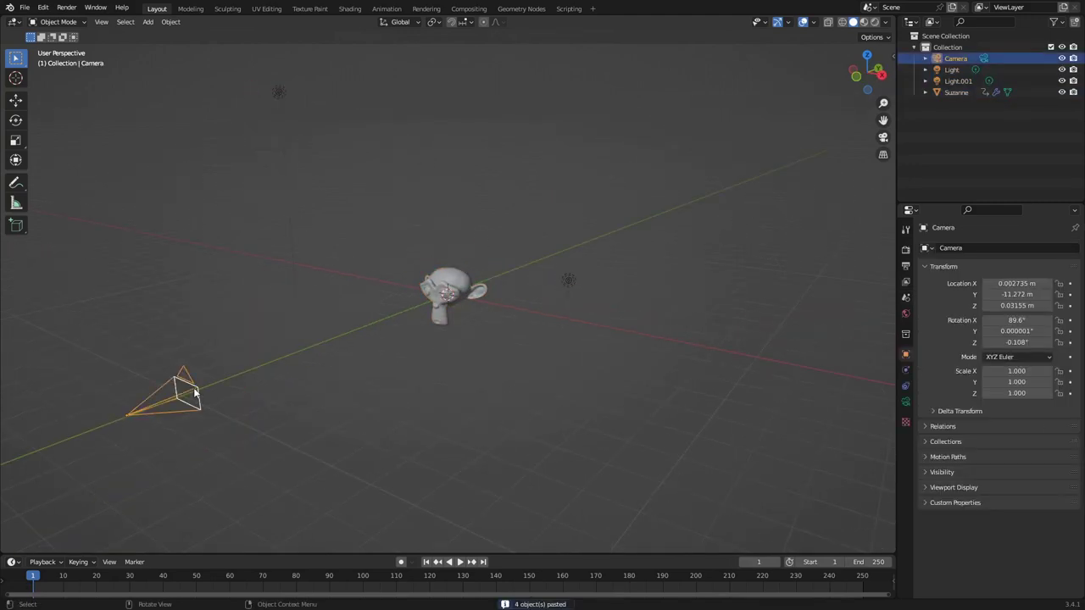
pyautogui.click(464, 286)
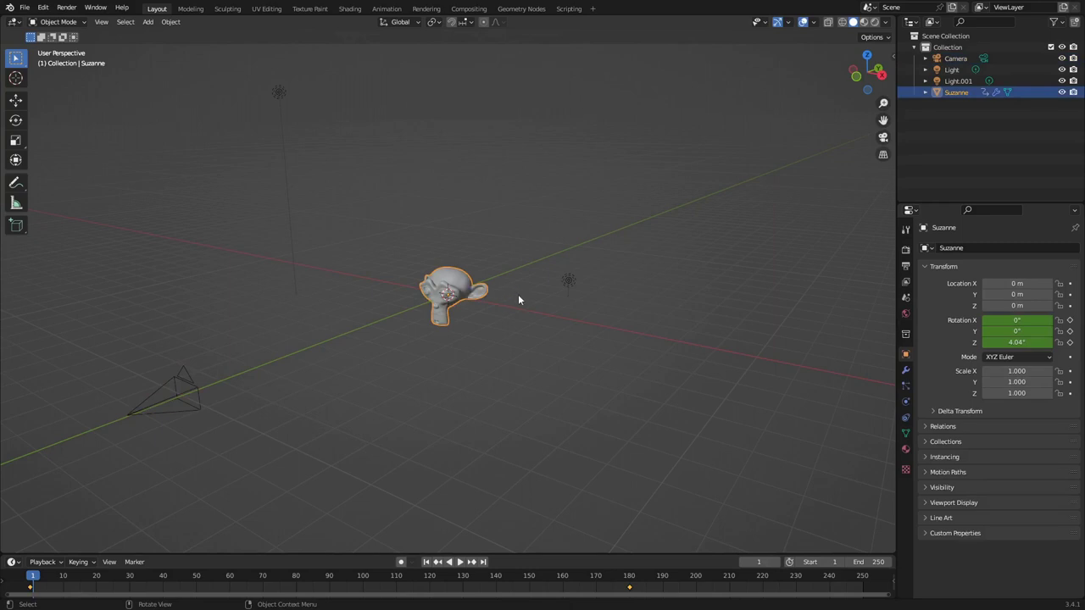
pyautogui.click(571, 284)
pyautogui.click(284, 89)
pyautogui.click(286, 92)
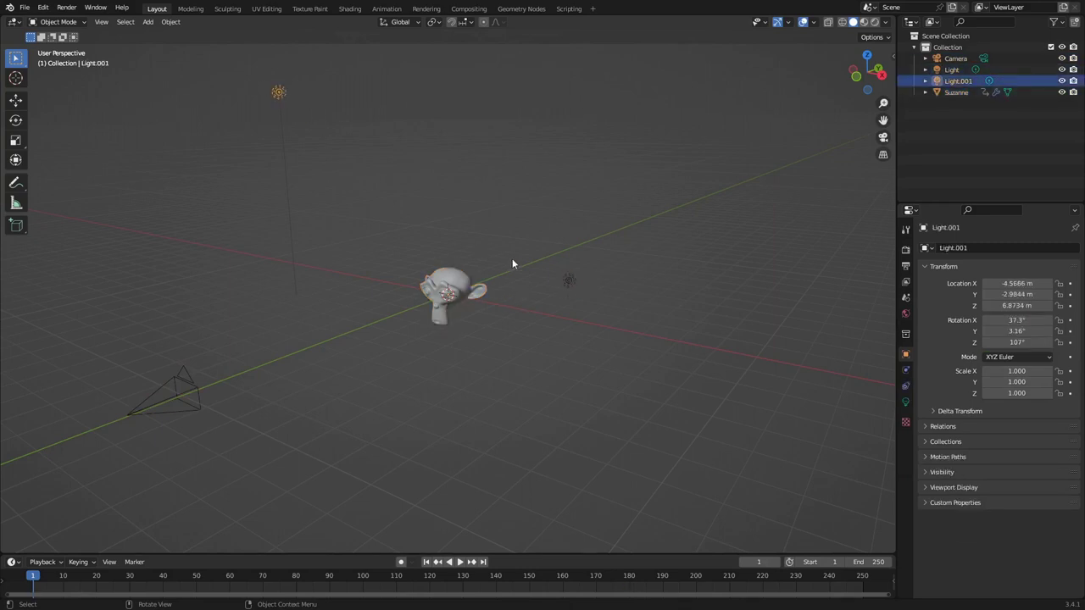
pyautogui.click(573, 279)
# Select Suzanne and view her Catmull-Clark Subdivision modifier at level 2 from the front
pyautogui.click(468, 295)
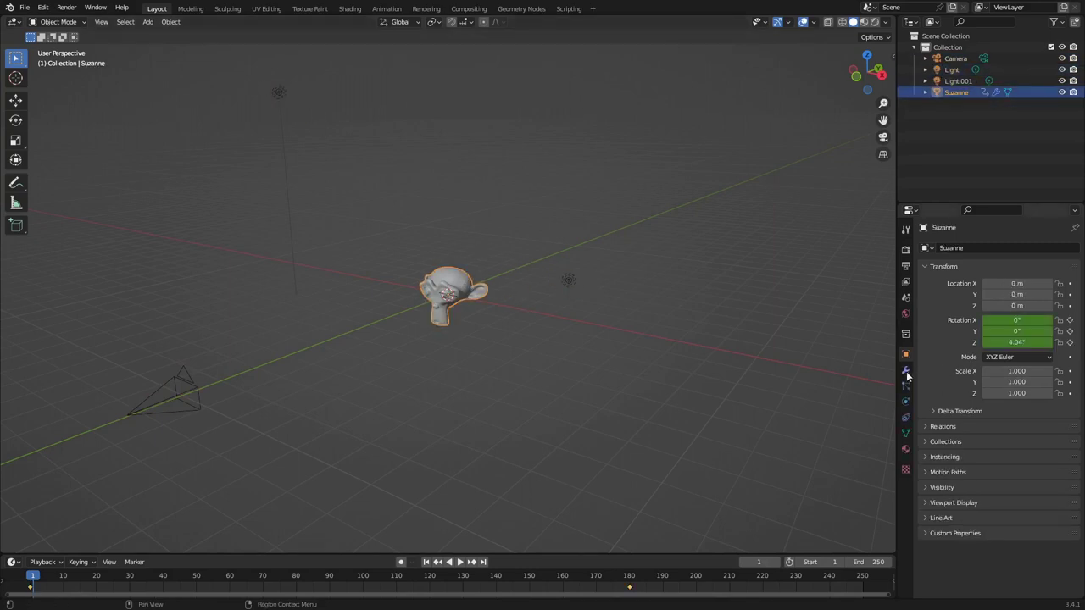
pyautogui.click(905, 370)
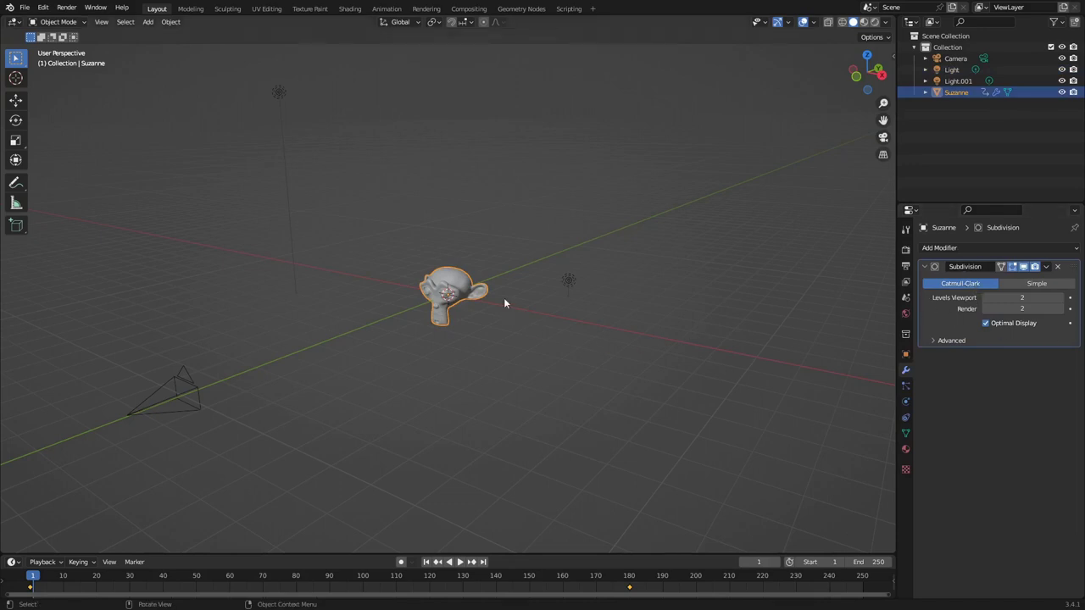
pyautogui.scroll(3, 405, 297)
pyautogui.moveTo(405, 297); pyautogui.dragTo(383, 271, button='middle')
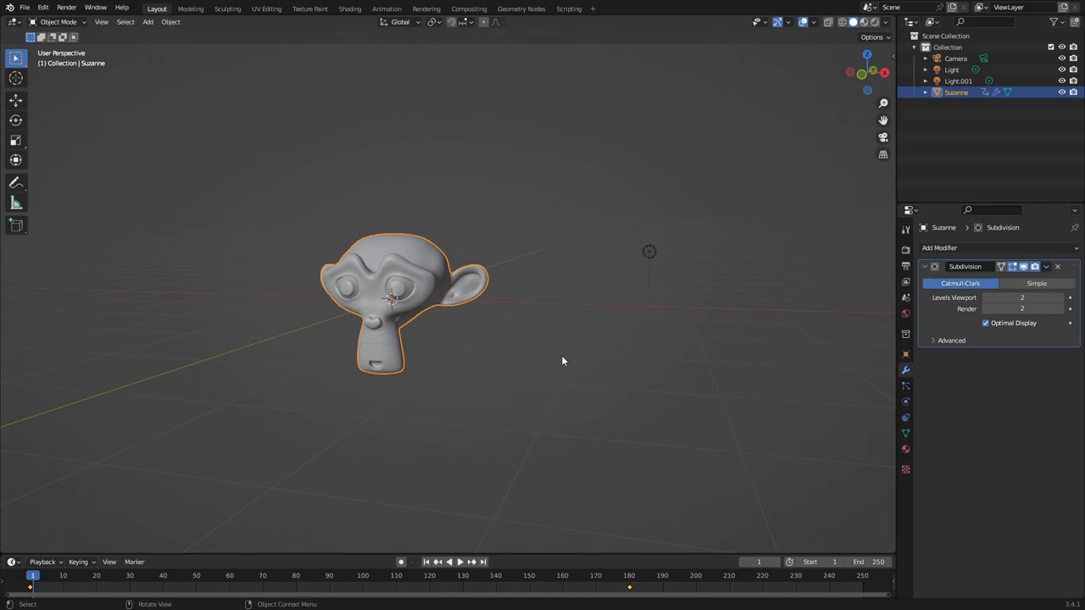
pyautogui.scroll(-4, 561, 349)
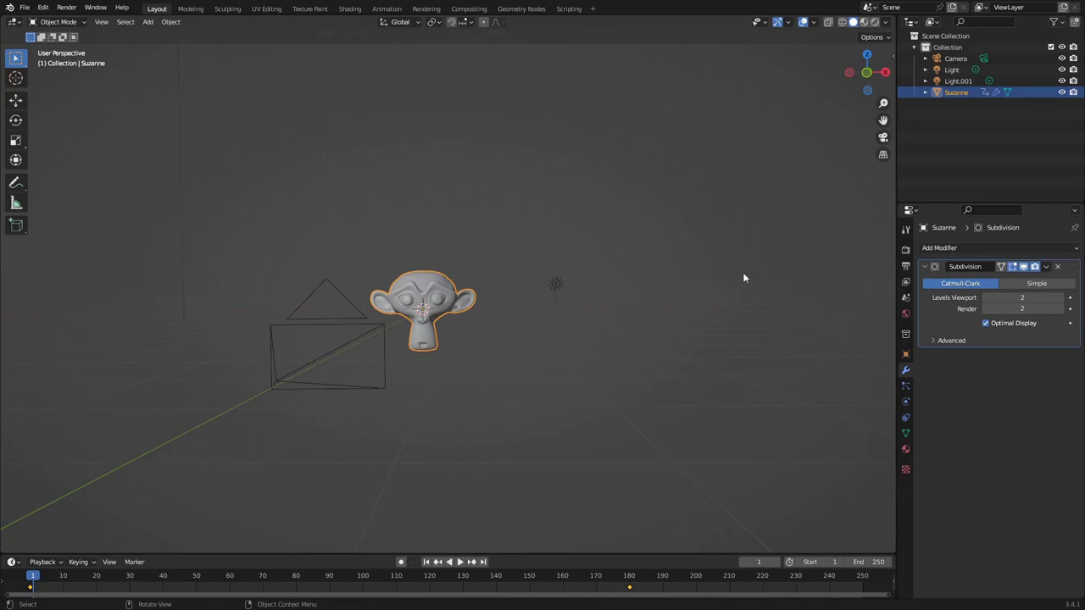
# Show the Eevee render settings, with 64 render and 16 viewport samples
pyautogui.click(905, 250)
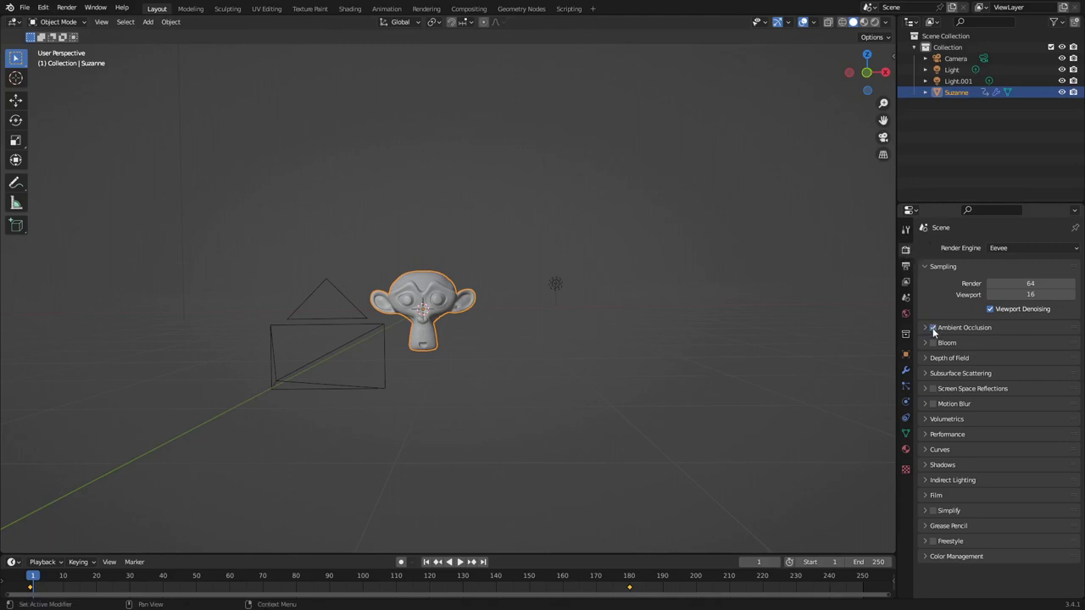
# Enable the Diffuse Light and Ambient Occlusion passes in the View Layer passes
pyautogui.click(906, 283)
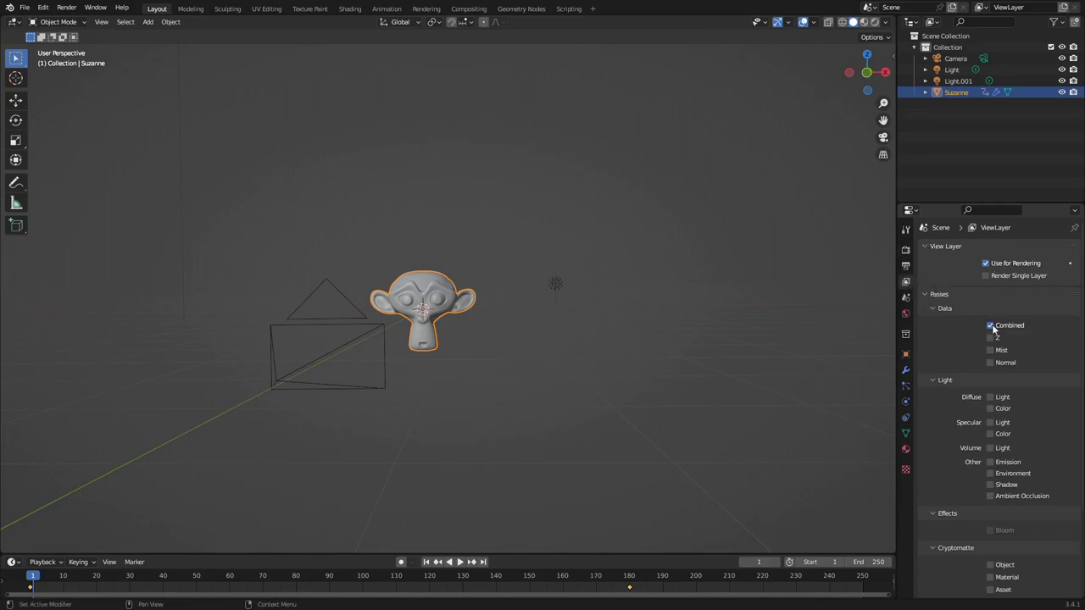
pyautogui.click(990, 397)
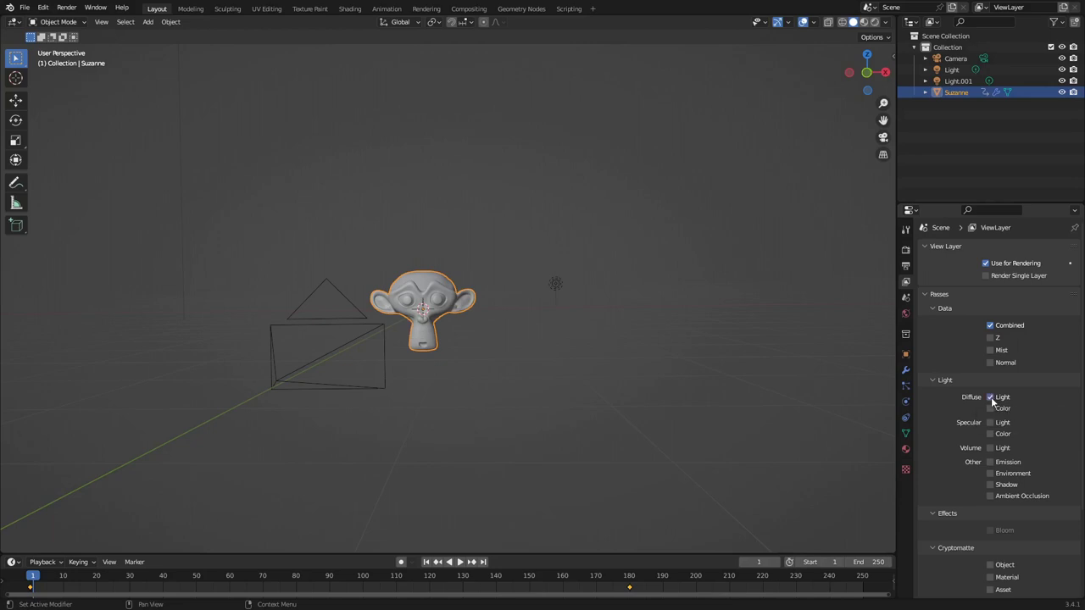
pyautogui.click(990, 496)
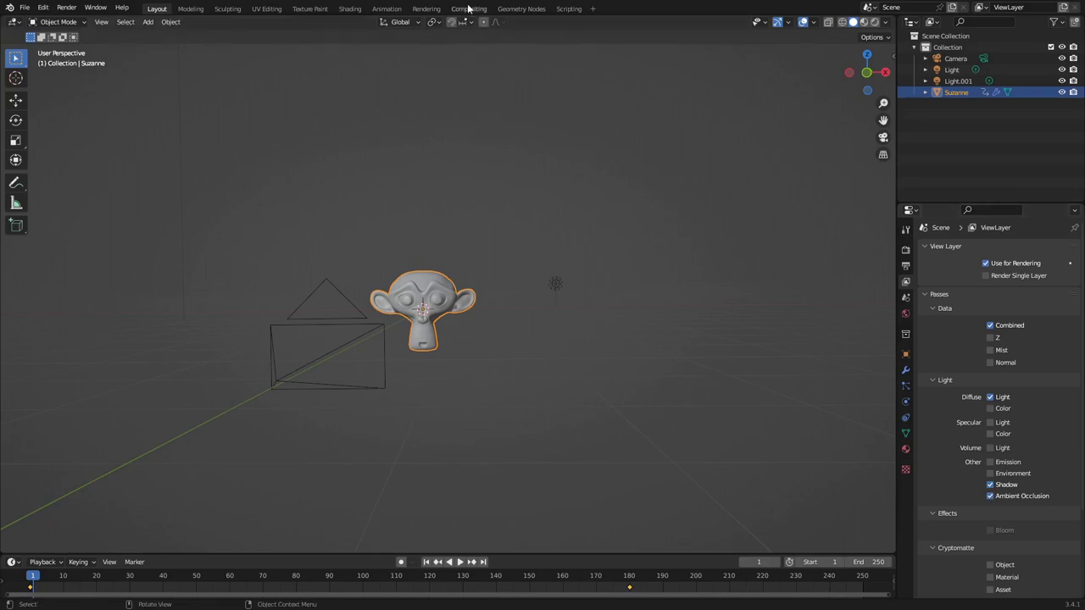
pyautogui.moveTo(352, 337); pyautogui.dragTo(446, 328, button='middle')
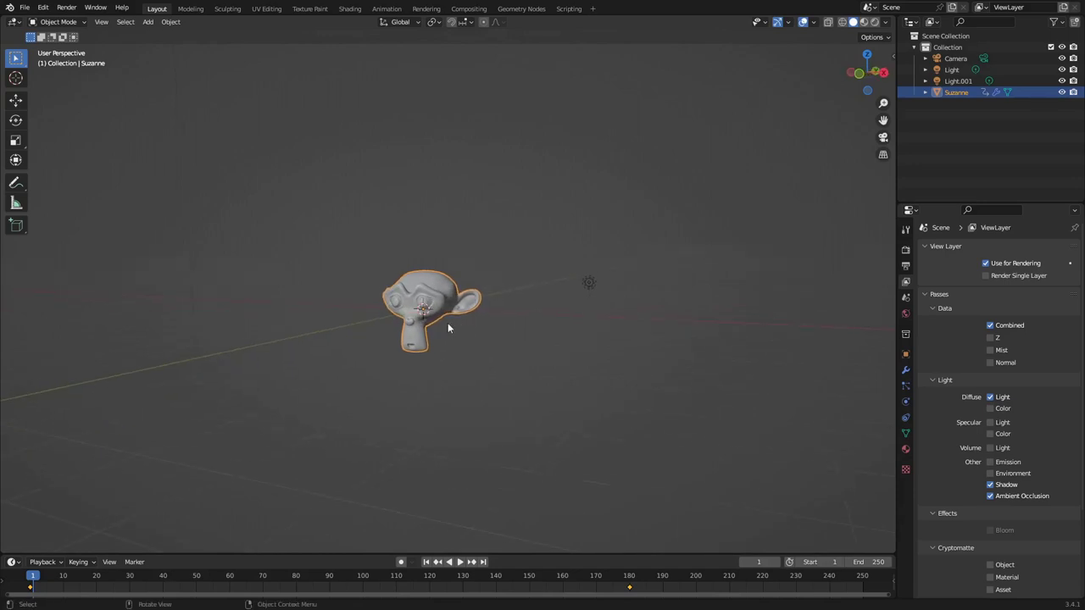
# Switch to Compositing, collapse the Dope Sheet and Properties, and vertically split the node editor
pyautogui.click(469, 8)
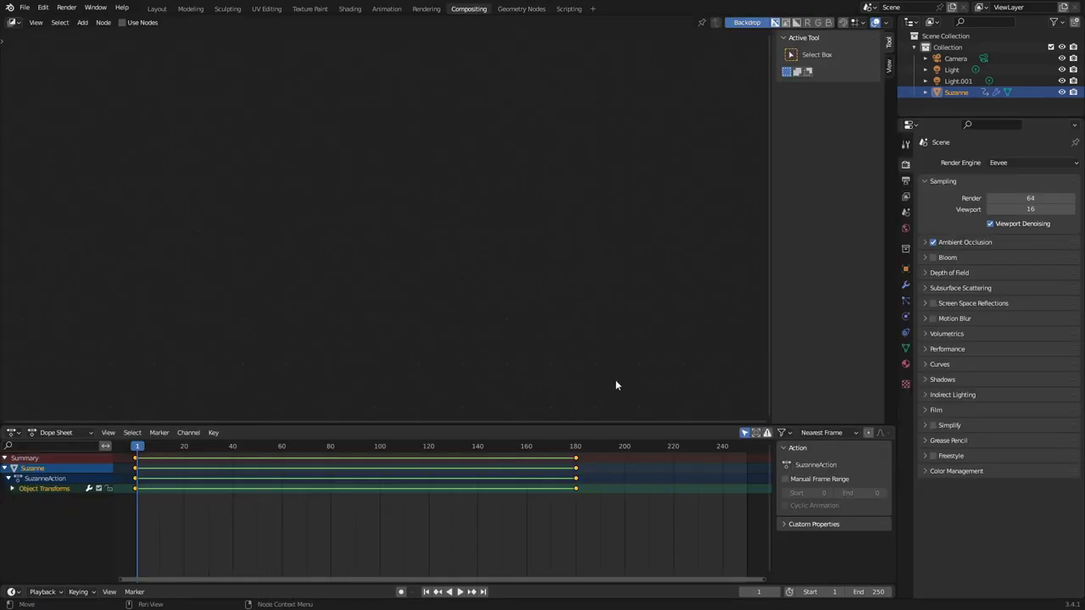
pyautogui.moveTo(613, 423); pyautogui.dragTo(609, 602)
pyautogui.rightClick(389, 15)
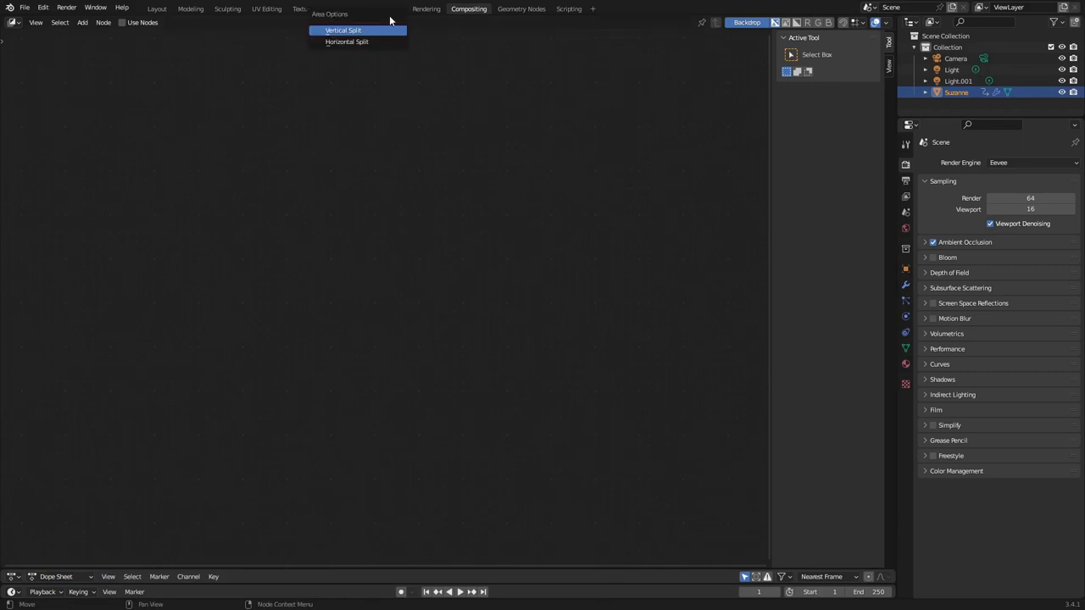
pyautogui.click(371, 39)
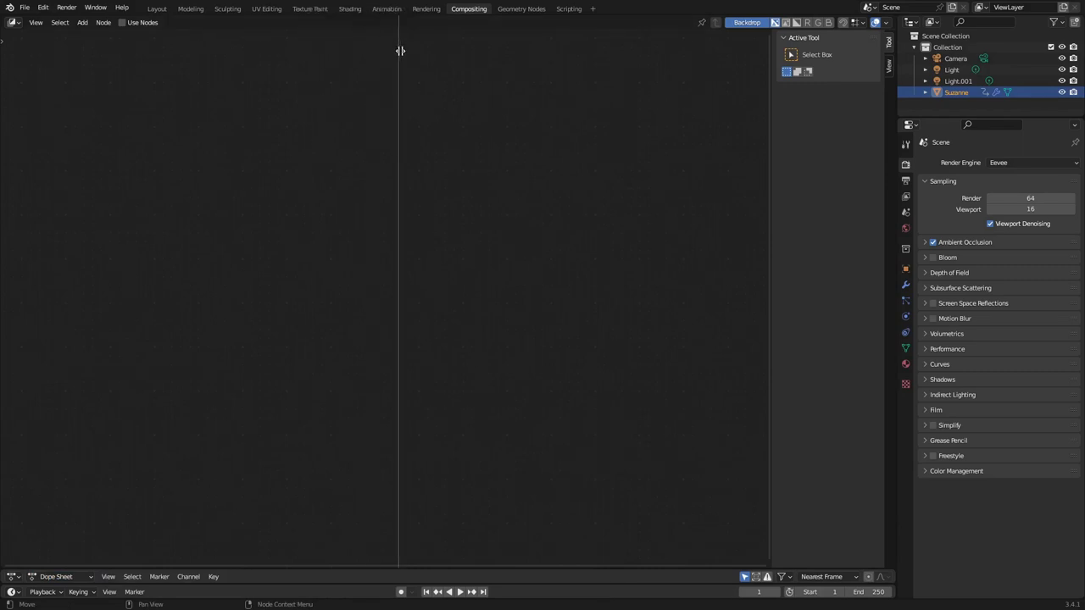
pyautogui.click(419, 53)
pyautogui.moveTo(893, 160); pyautogui.dragTo(1066, 161)
pyautogui.moveTo(416, 116); pyautogui.dragTo(526, 130)
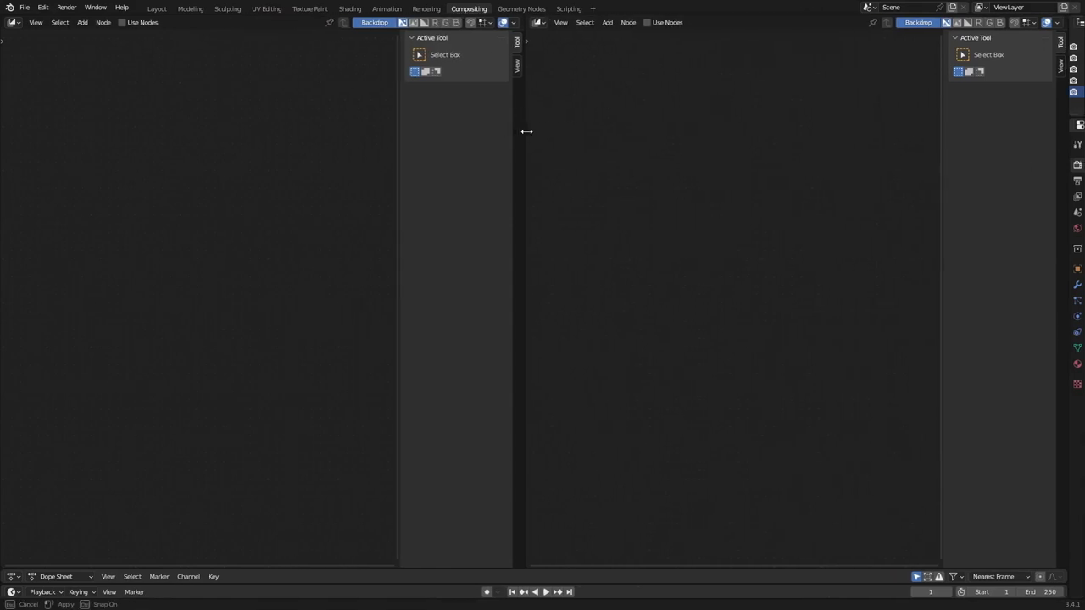
# Turn the right area into an Image Editor showing the Render Result
pyautogui.click(539, 23)
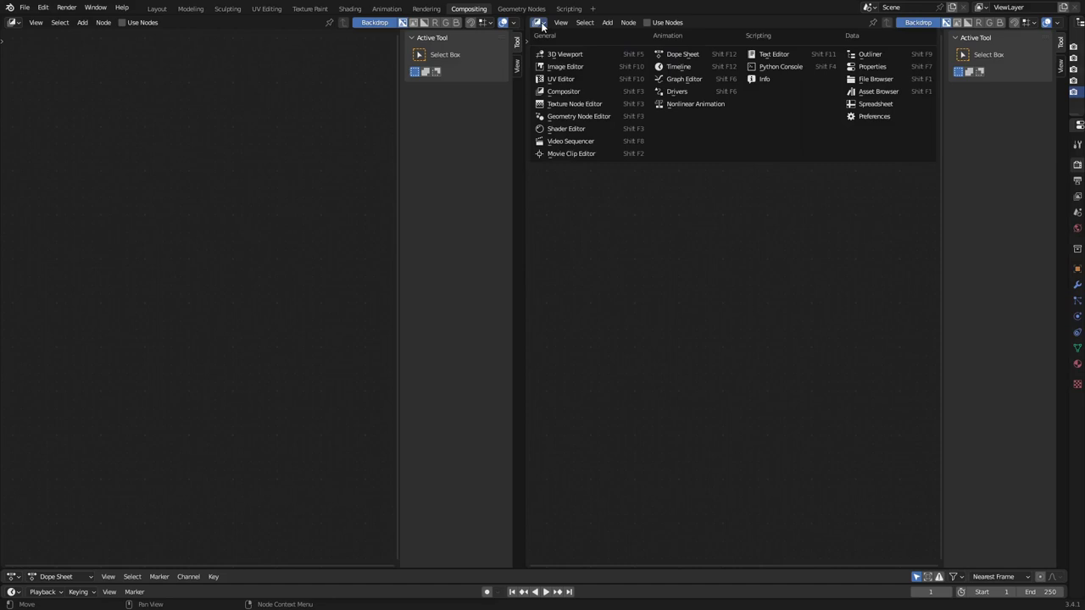
pyautogui.click(557, 67)
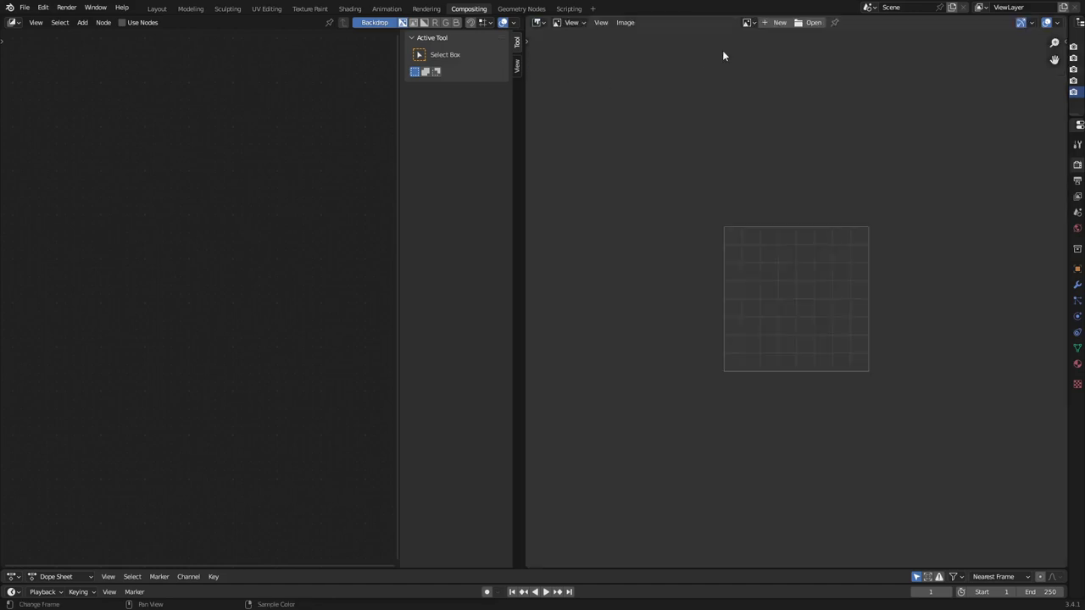
pyautogui.click(747, 23)
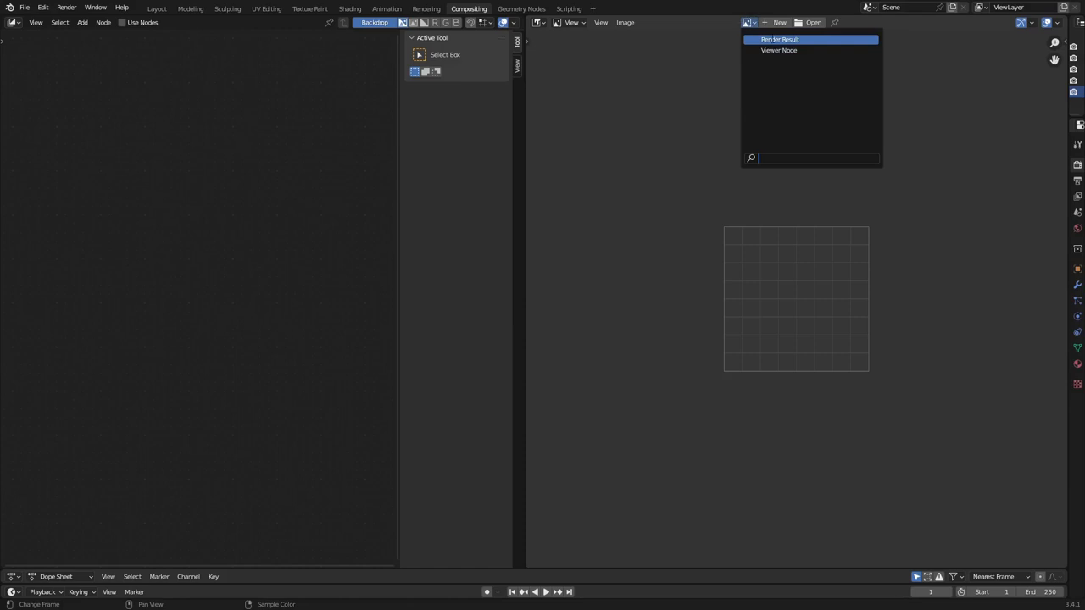
pyautogui.click(771, 39)
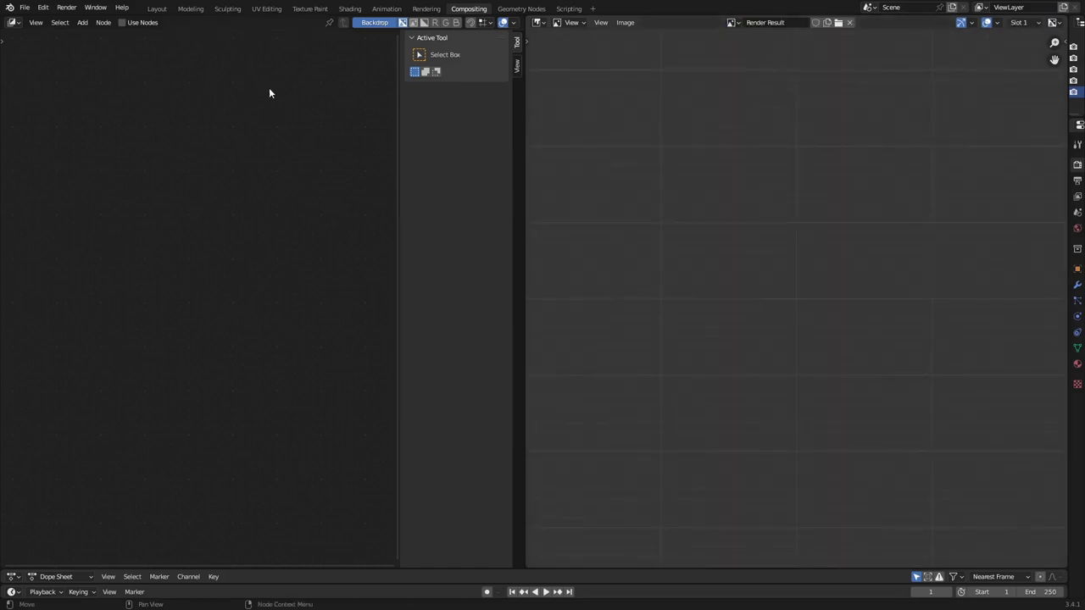
# Enable Use Nodes and spread the Render Layers and Composite nodes apart
pyautogui.click(121, 23)
pyautogui.moveTo(158, 219); pyautogui.dragTo(65, 221)
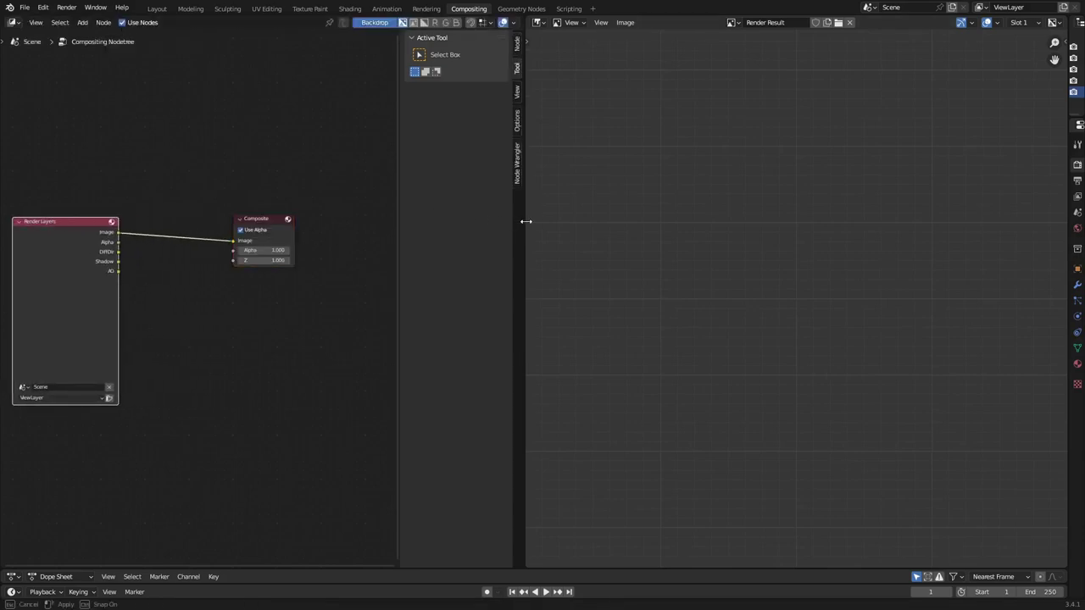
pyautogui.moveTo(519, 222); pyautogui.dragTo(594, 222)
pyautogui.moveTo(304, 217); pyautogui.dragTo(432, 220)
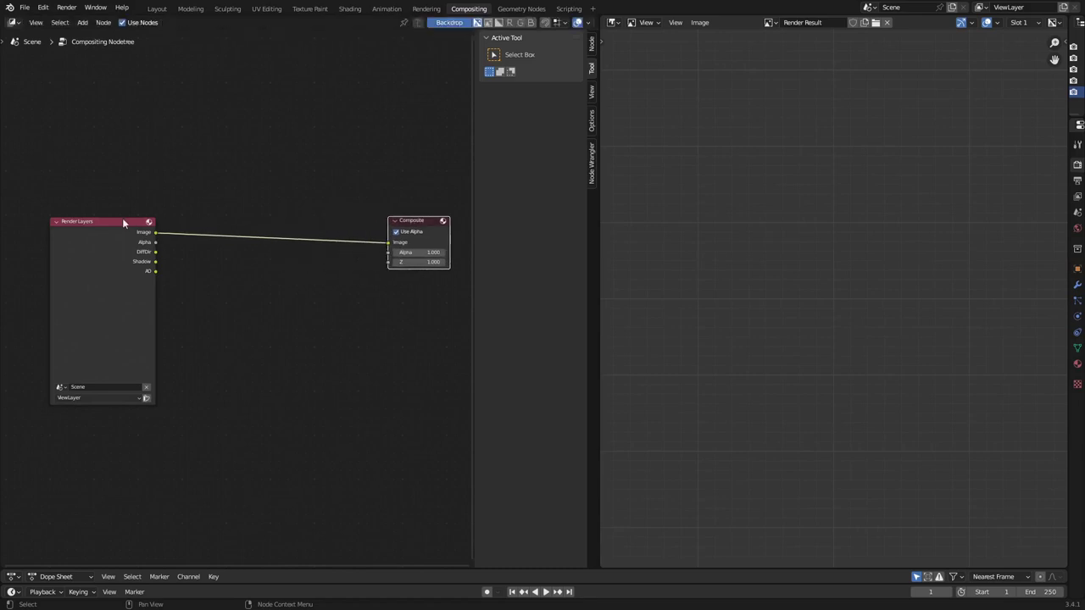
pyautogui.moveTo(126, 218); pyautogui.dragTo(90, 218)
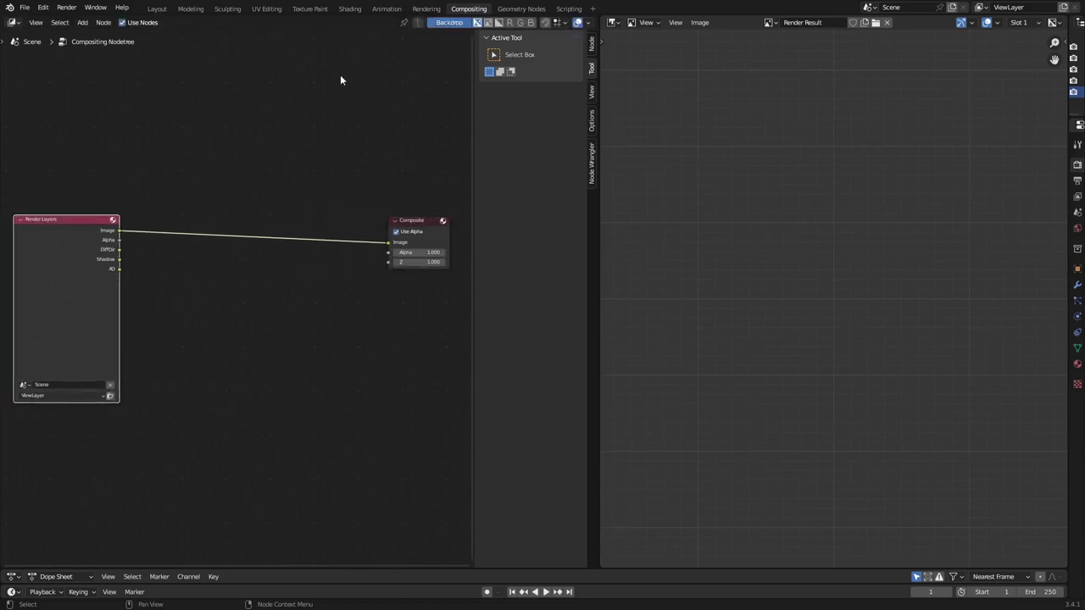
# Render the image with Render > Render Image, then close the render window
pyautogui.click(67, 8)
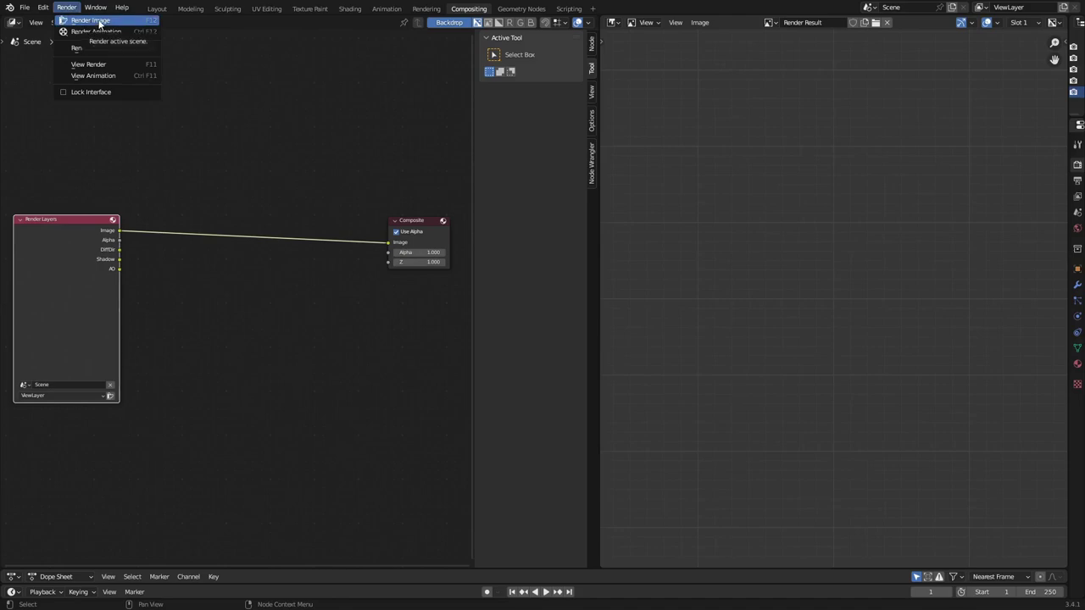
pyautogui.click(99, 21)
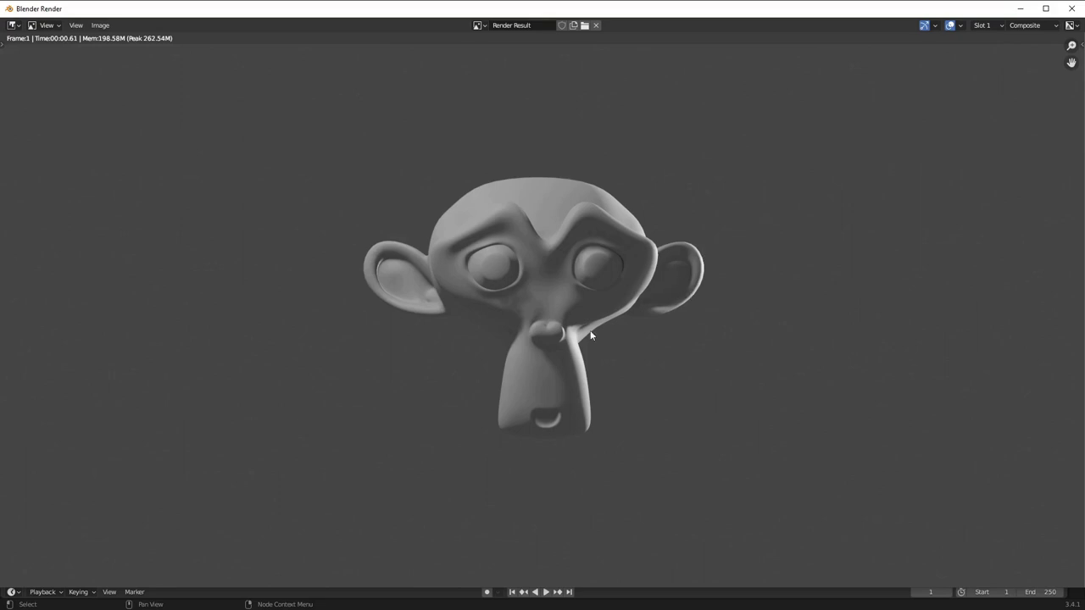
pyautogui.click(1072, 8)
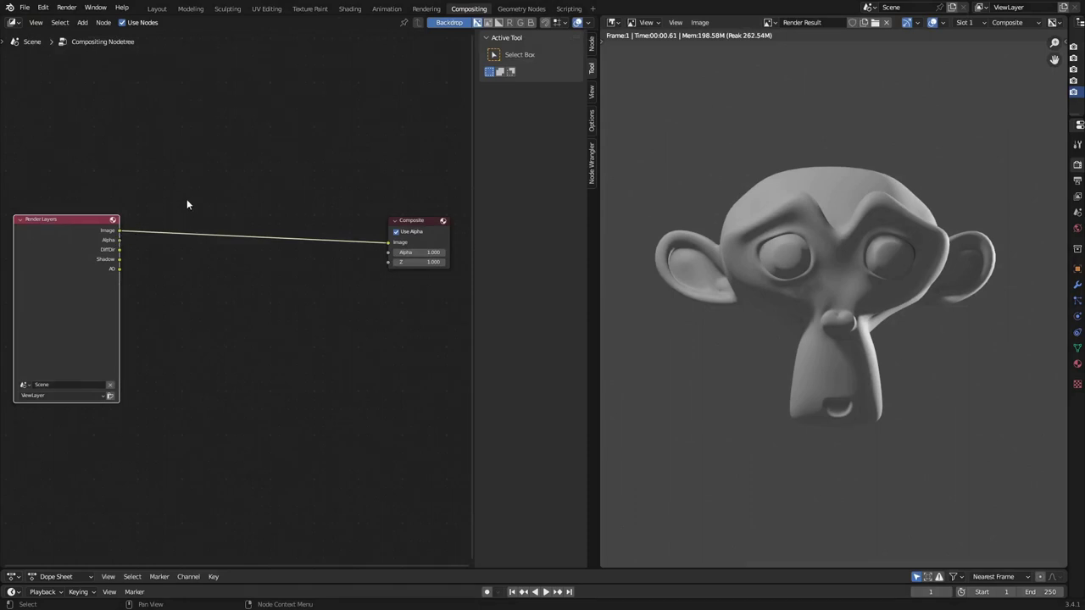
# Add a Filter node onto the link between Render Layers and Composite
pyautogui.hotkey('shift', 'a')
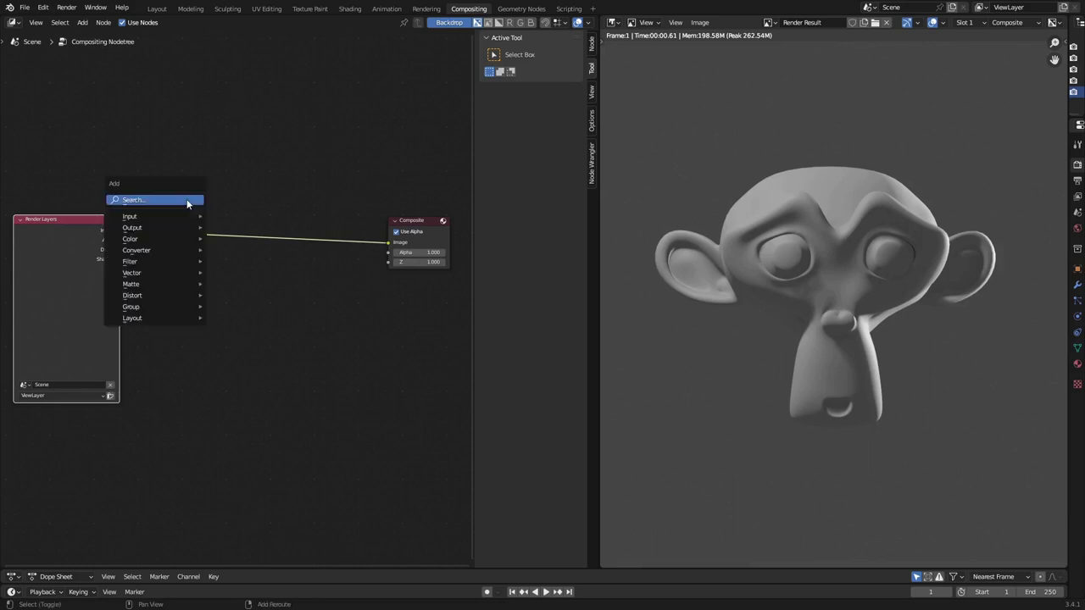
pyautogui.moveTo(148, 258)
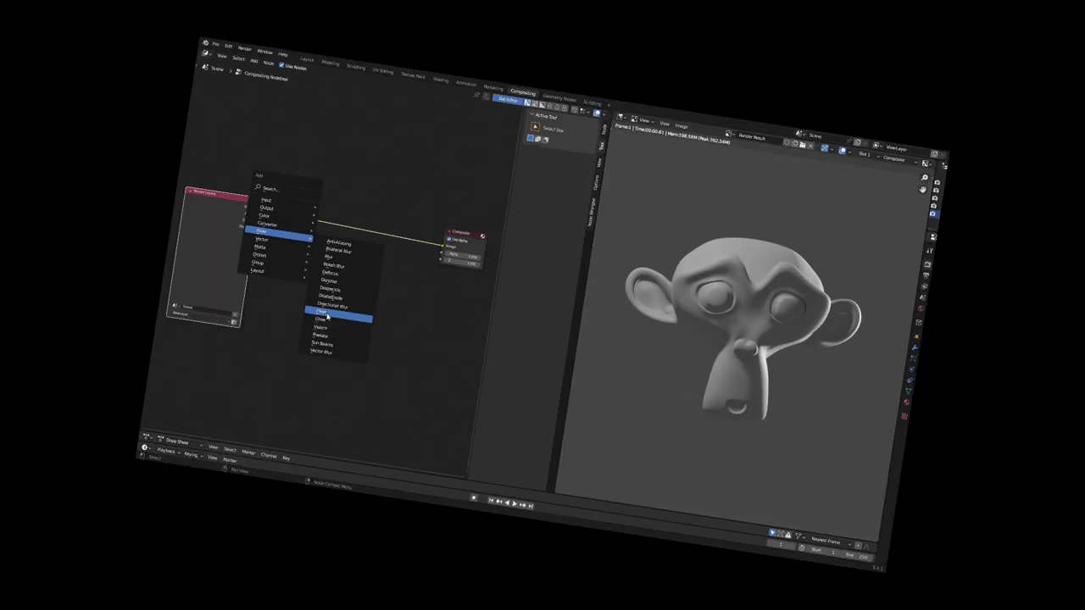
pyautogui.click(269, 356)
pyautogui.click(152, 204)
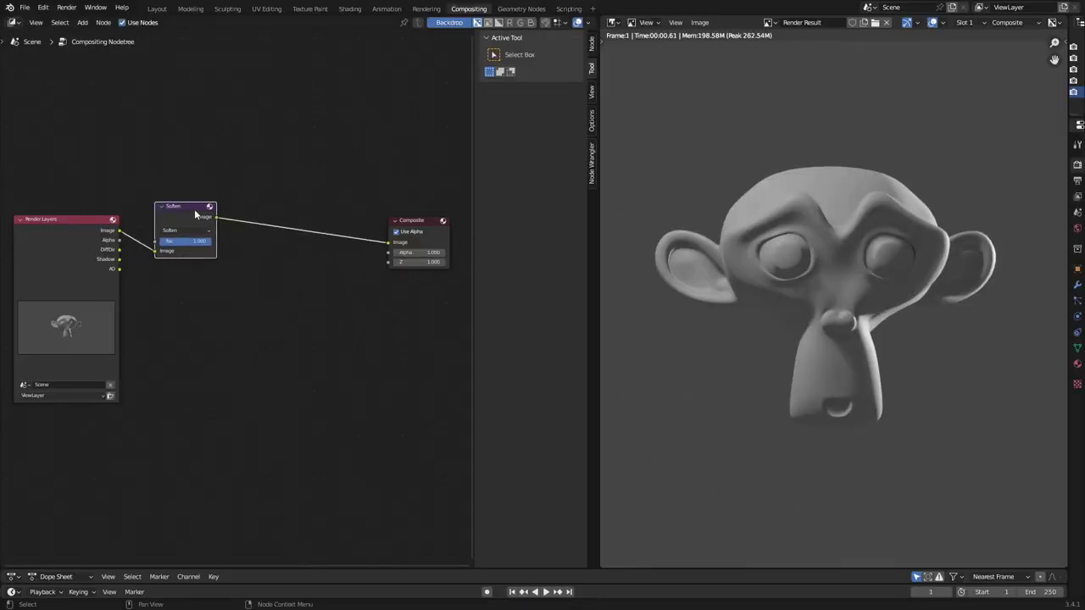
pyautogui.scroll(4, 177, 211)
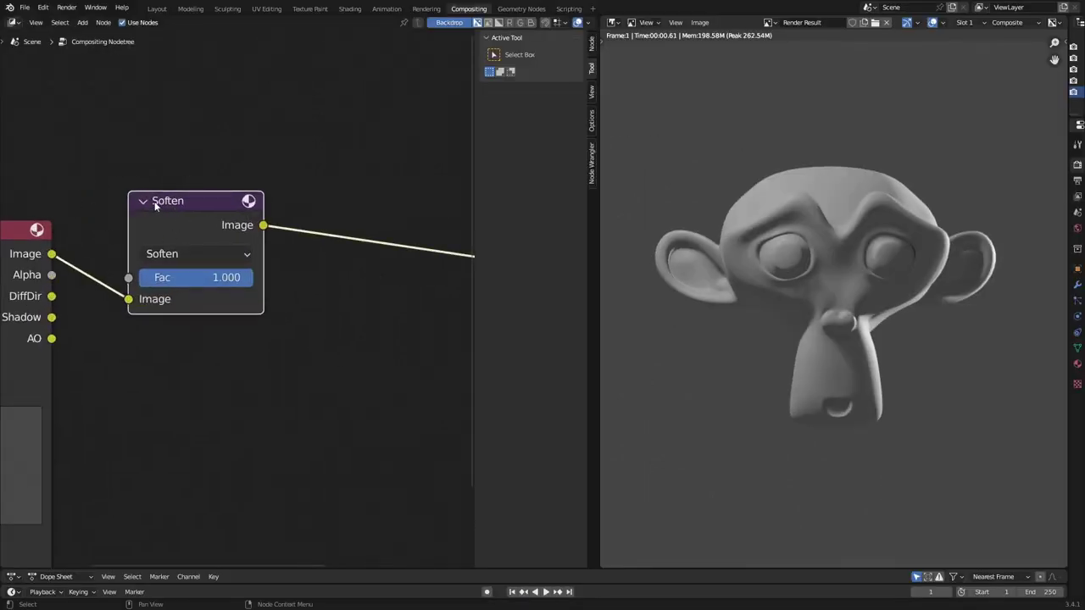
# Set the filter type to Box Sharpen
pyautogui.click(242, 256)
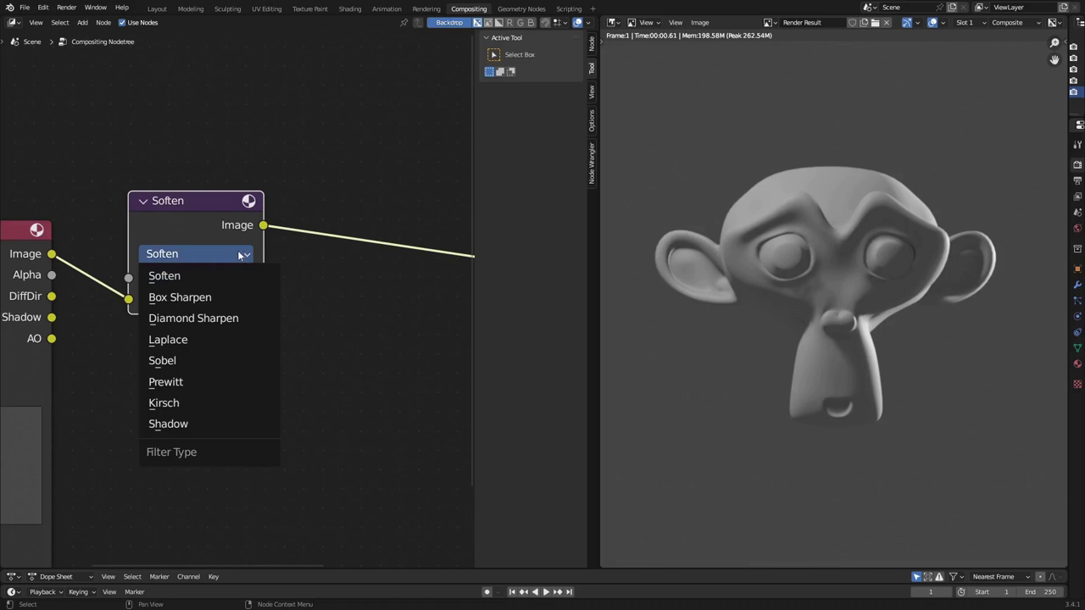
pyautogui.click(191, 300)
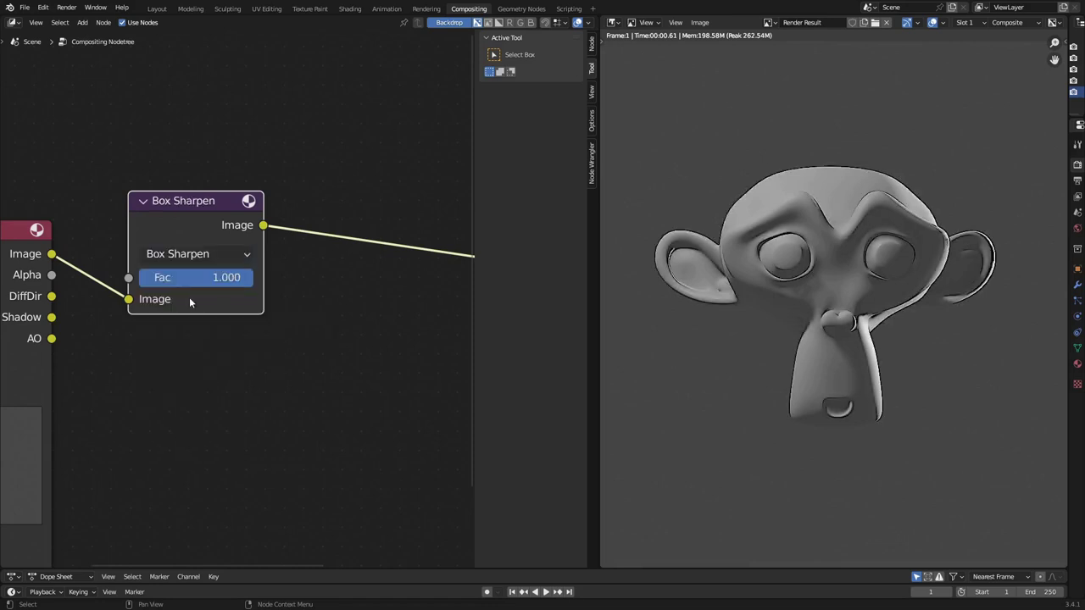
pyautogui.scroll(3, 864, 256)
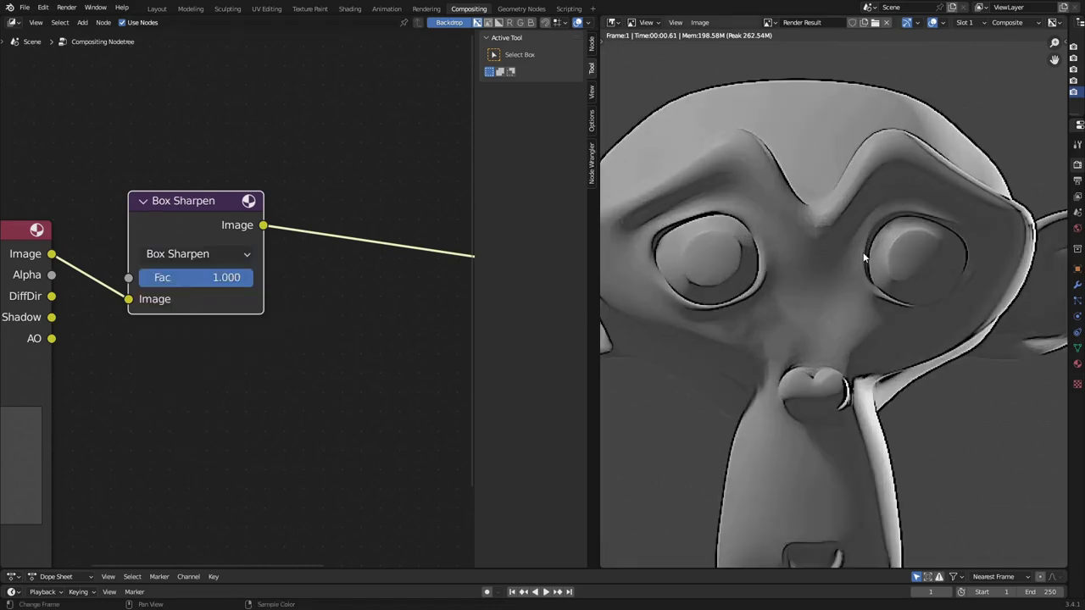
pyautogui.scroll(-3, 837, 257)
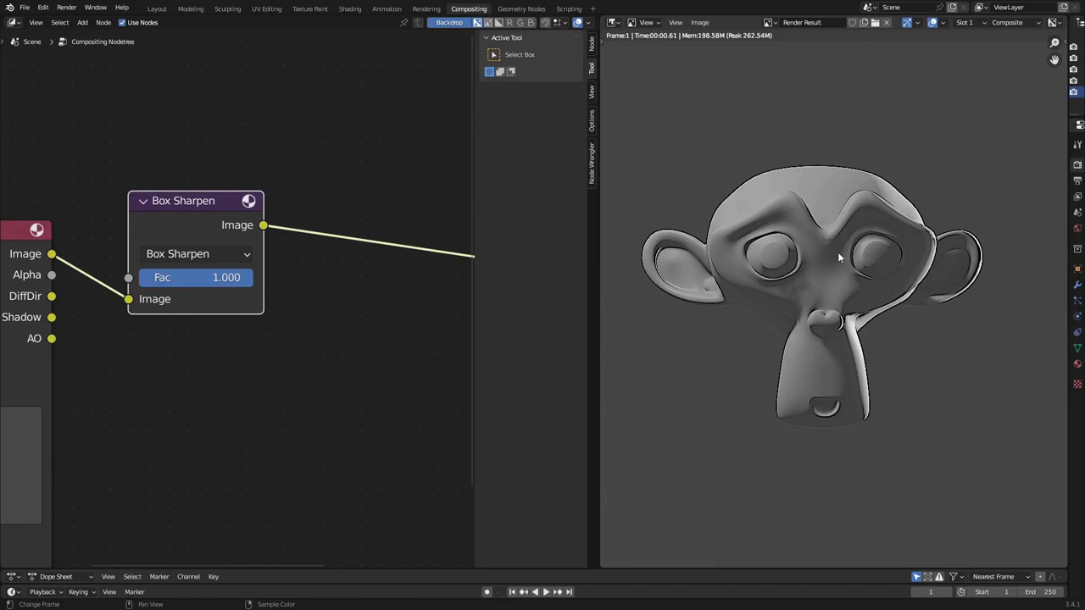
pyautogui.press('Home')
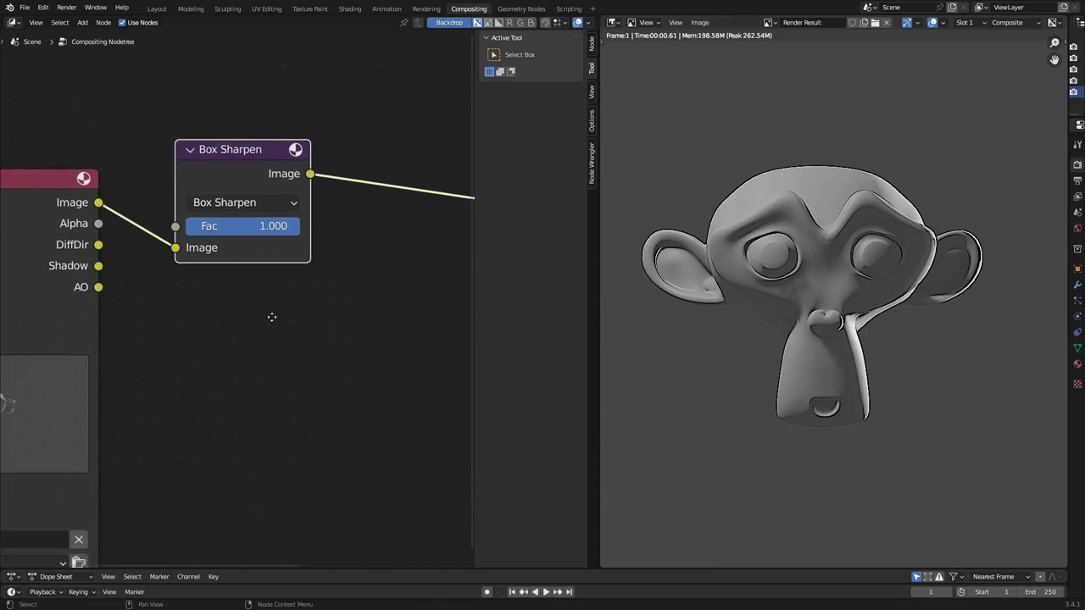
# Add a ColorRamp node below Box Sharpen by searching for 'col'
pyautogui.moveTo(259, 141); pyautogui.dragTo(294, 111)
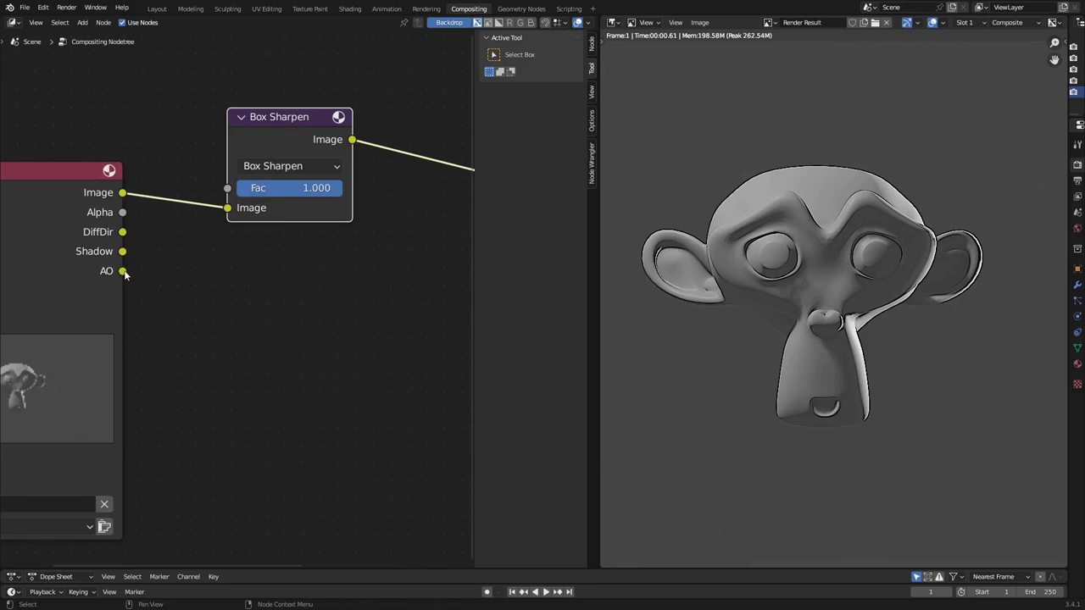
pyautogui.hotkey('shift', 'a')
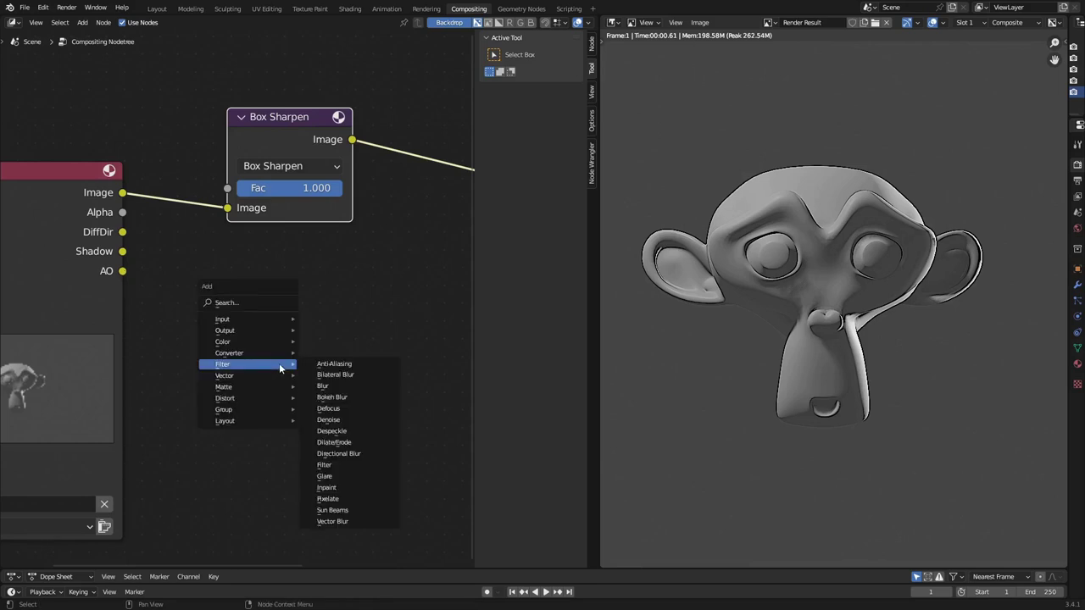
pyautogui.click(259, 303)
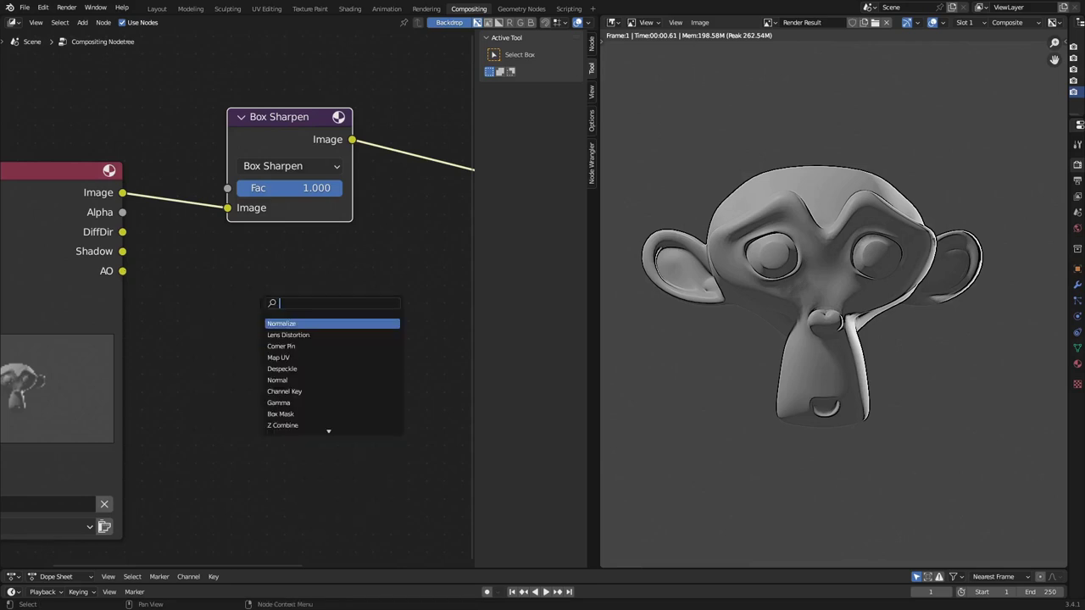
pyautogui.write('c')
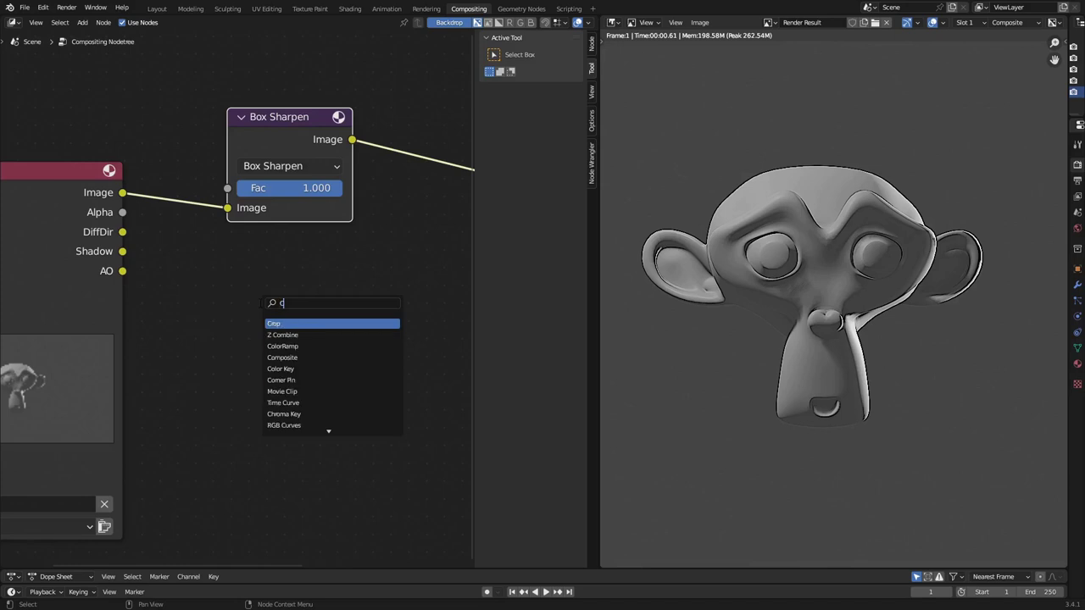
pyautogui.write('ol')
pyautogui.press('Return')
pyautogui.click(246, 313)
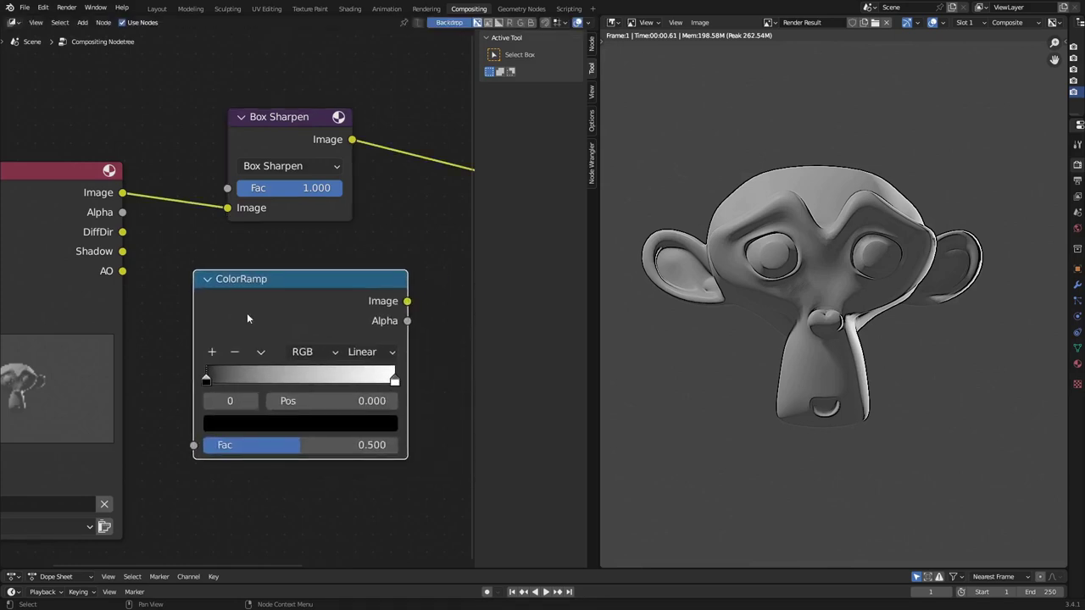
# Set the ramp's interpolation to Constant and move its white stop to 0.777
pyautogui.click(370, 352)
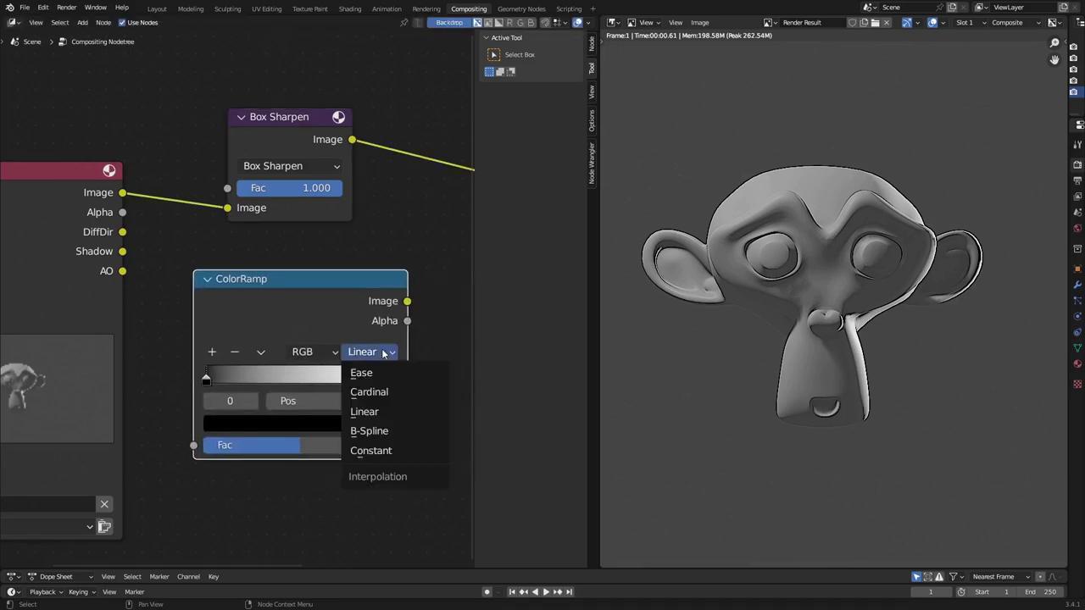
pyautogui.click(394, 452)
pyautogui.scroll(2, 373, 352)
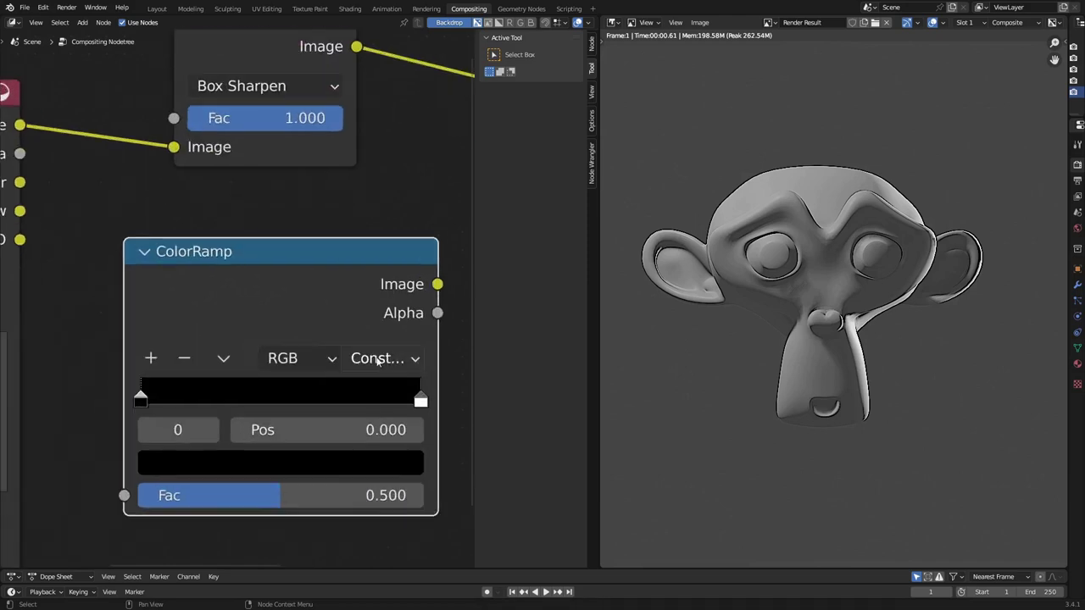
pyautogui.click(417, 360)
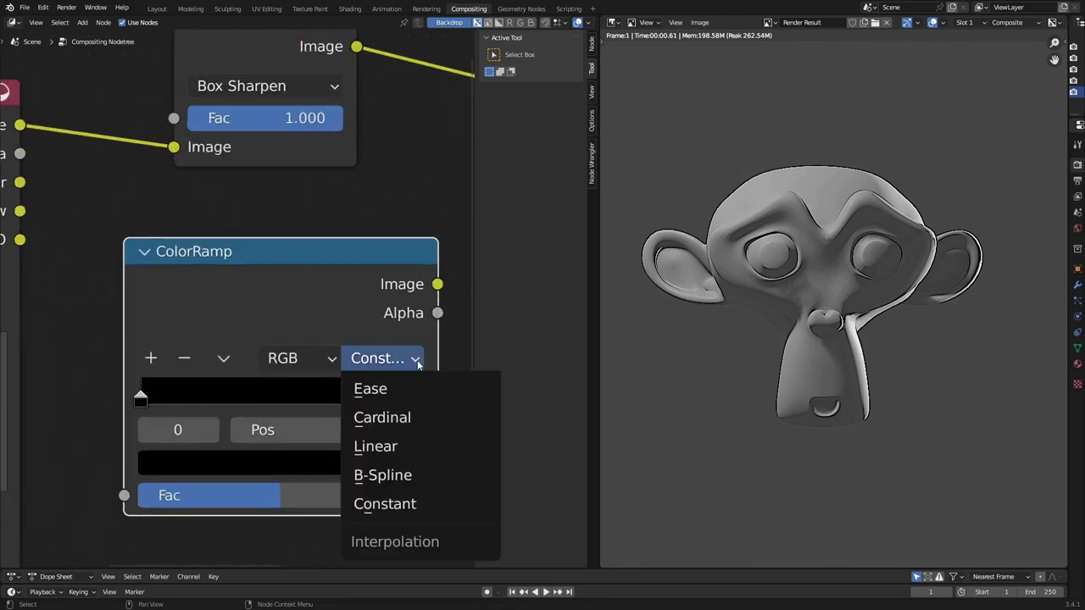
pyautogui.click(394, 506)
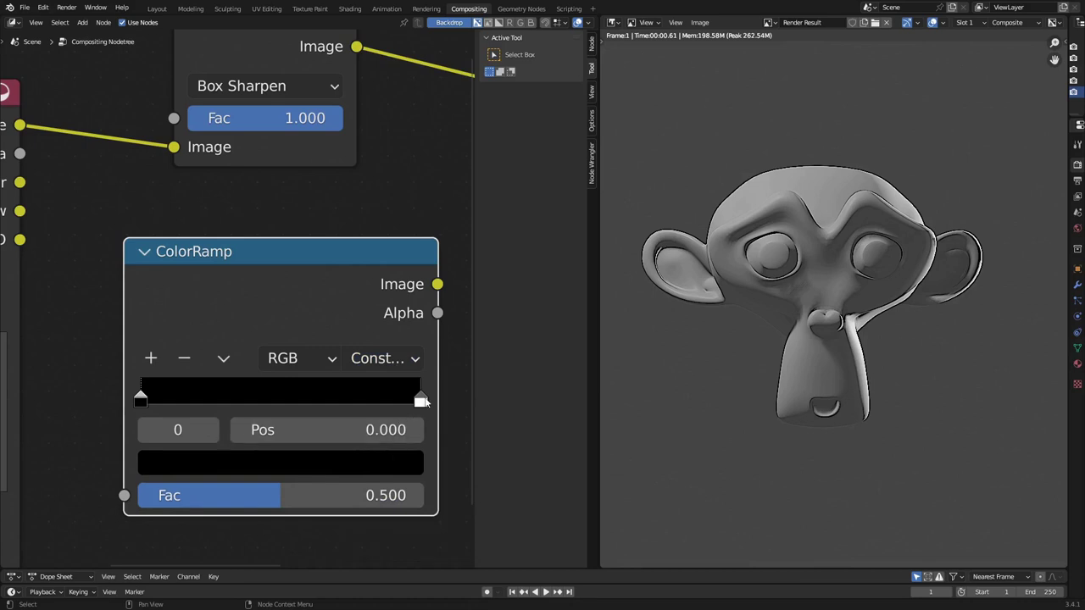
pyautogui.moveTo(424, 400); pyautogui.dragTo(326, 394)
pyautogui.scroll(-3, 287, 270)
pyautogui.scroll(-1, 287, 273)
# Connect the Render Layers AO output to the ramp's Fac and reposition the Composite node
pyautogui.moveTo(235, 249); pyautogui.dragTo(257, 236, button='middle')
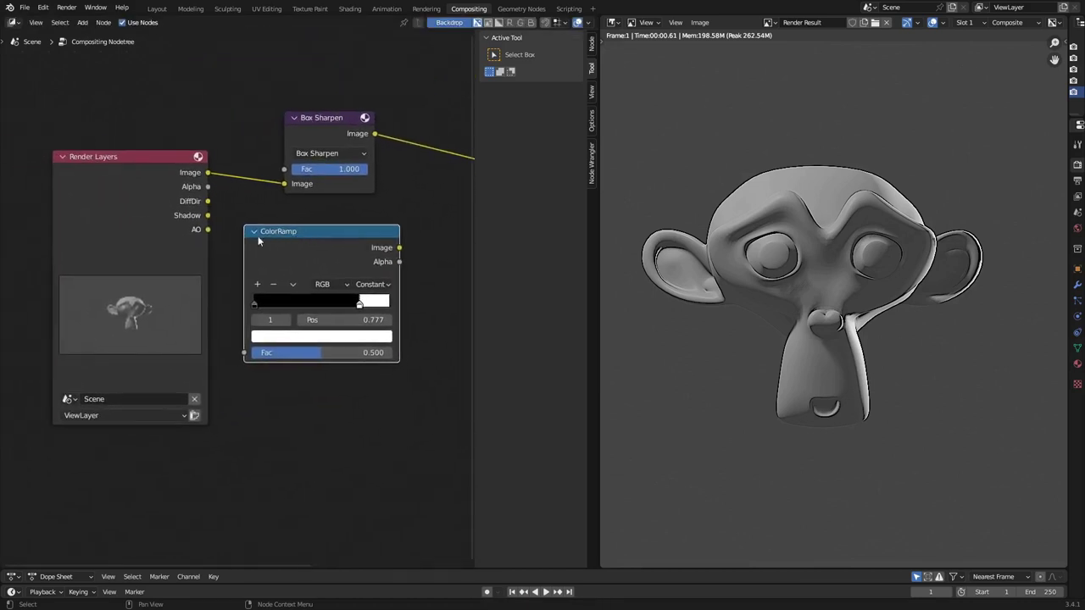
pyautogui.moveTo(208, 229); pyautogui.dragTo(236, 351)
pyautogui.scroll(-1, 410, 268)
pyautogui.moveTo(410, 267); pyautogui.dragTo(151, 285, button='middle')
pyautogui.moveTo(292, 222); pyautogui.dragTo(379, 162)
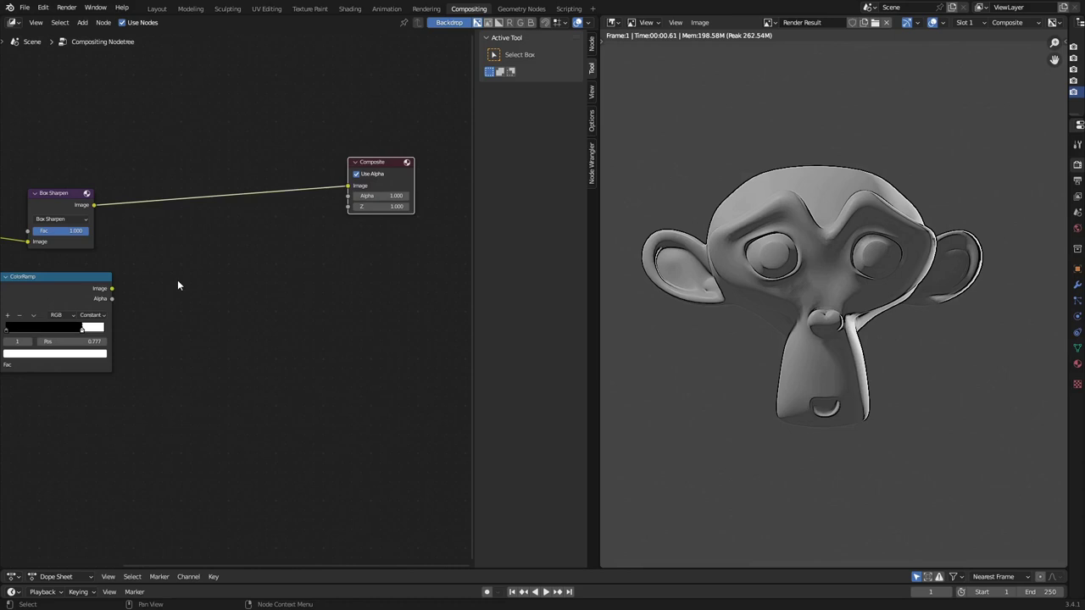
# Add a Mix node beside the ColorRamp and set its blend mode to Add
pyautogui.hotkey('shift', 'a')
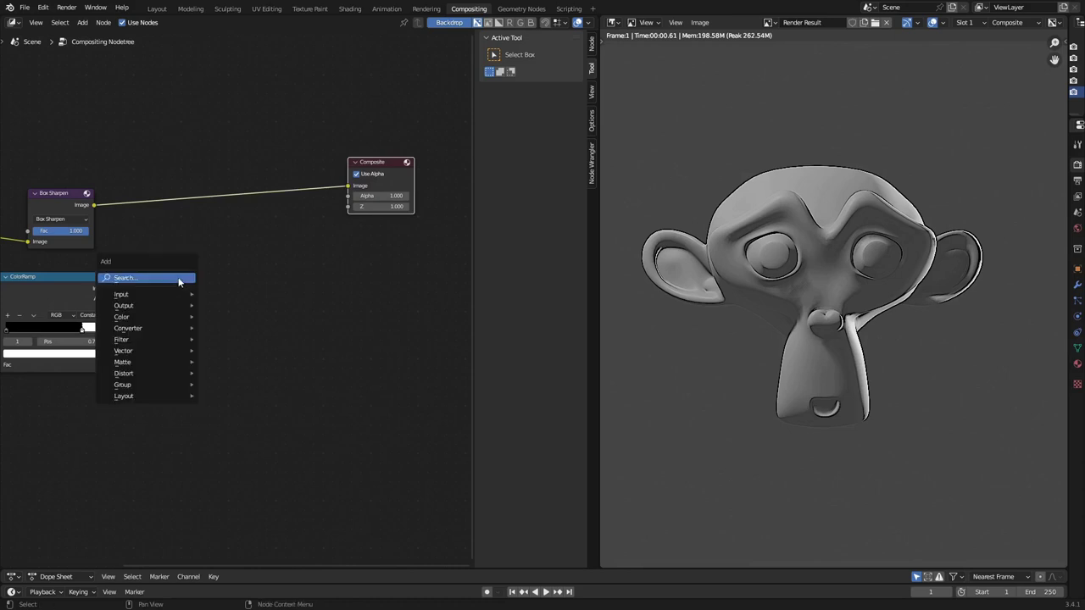
pyautogui.click(179, 282)
pyautogui.write('Mi')
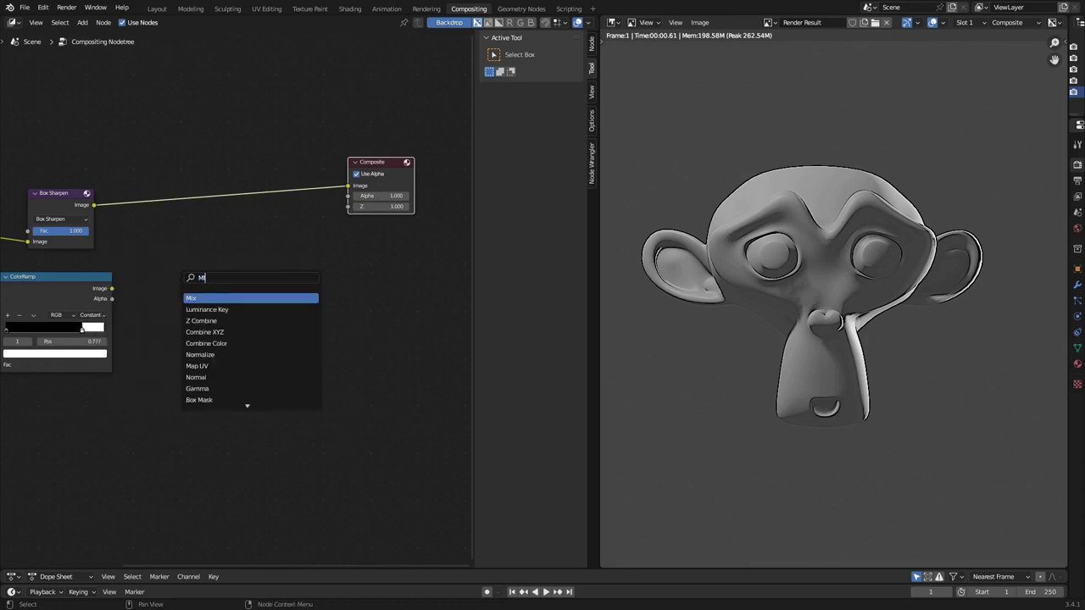
pyautogui.click(200, 298)
pyautogui.click(176, 273)
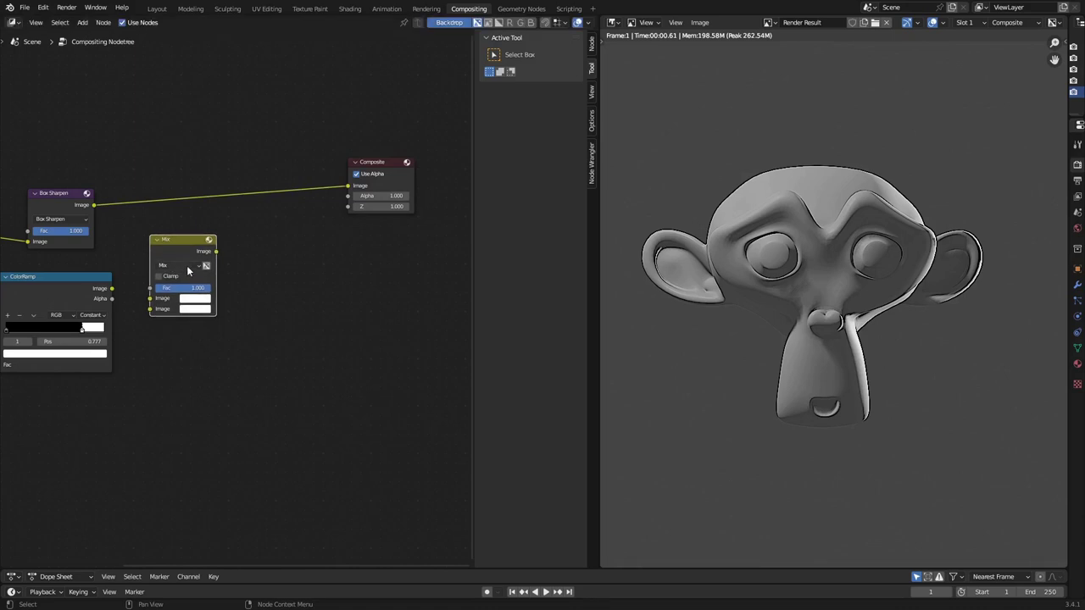
pyautogui.scroll(5, 196, 267)
pyautogui.click(198, 262)
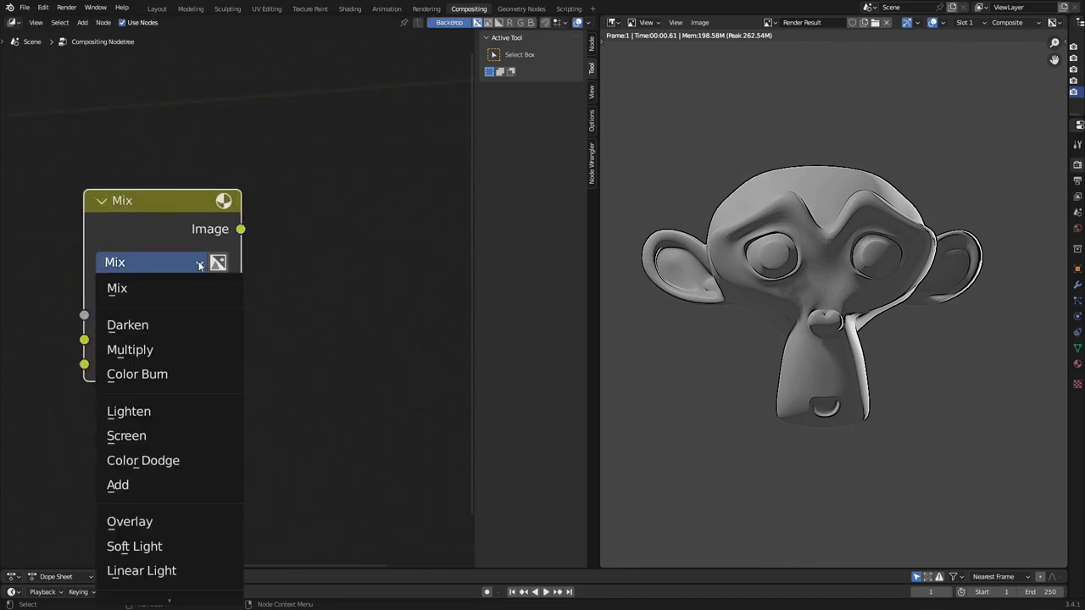
pyautogui.click(150, 484)
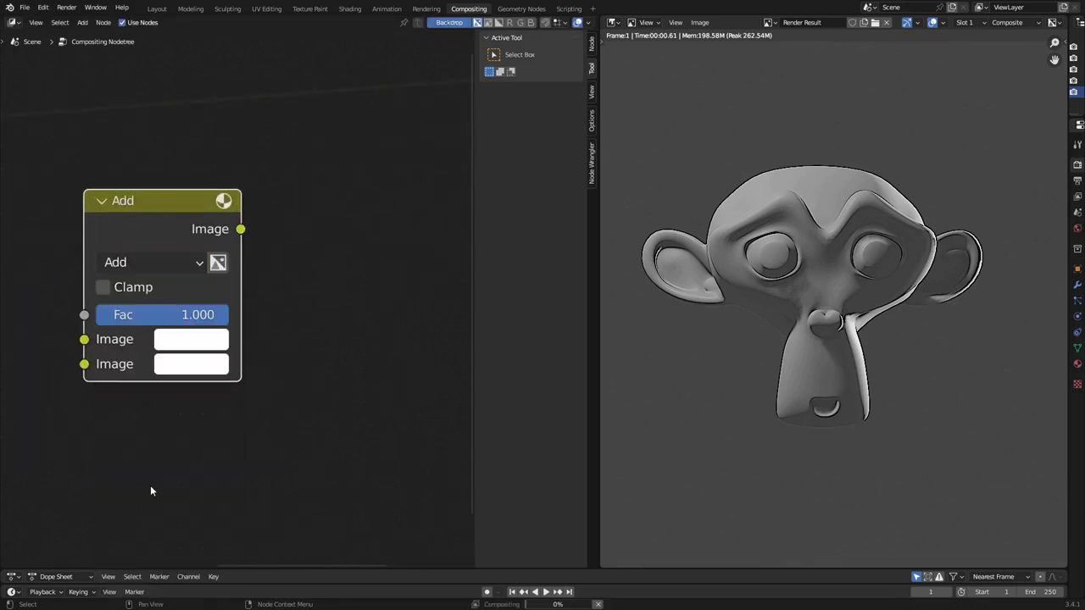
pyautogui.scroll(-6, 279, 337)
# Link the ColorRamp's Image output into the Add node's second Image input
pyautogui.moveTo(359, 272); pyautogui.dragTo(336, 281, button='middle')
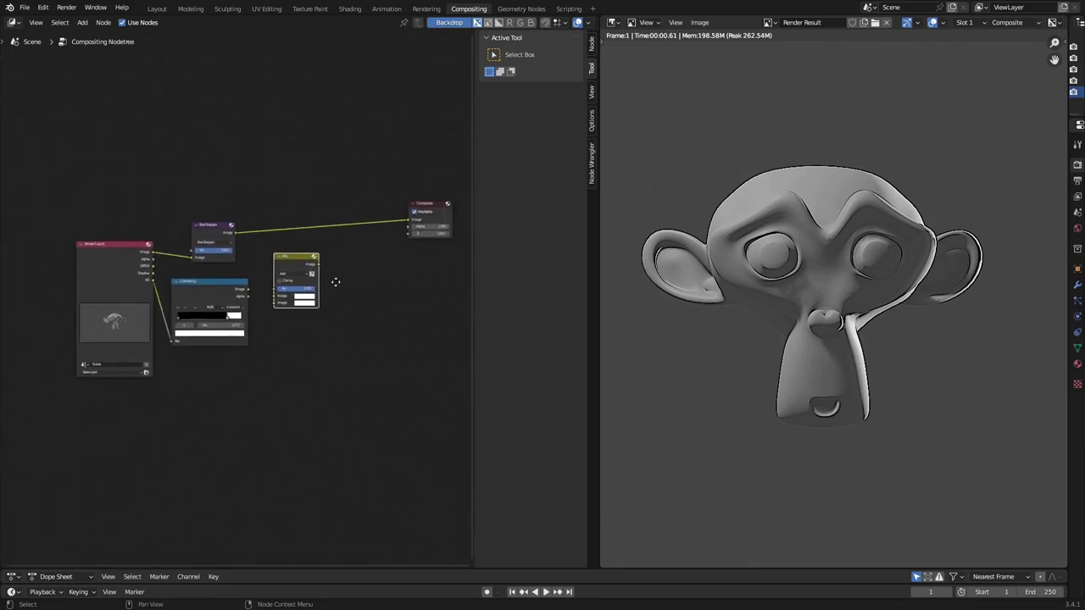
pyautogui.scroll(5, 254, 301)
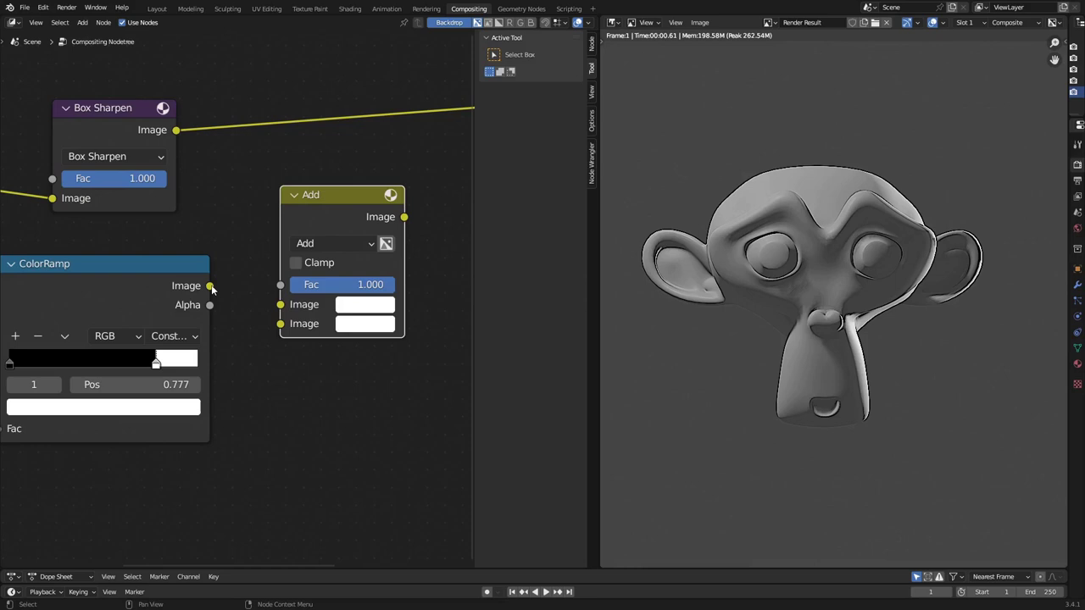
pyautogui.moveTo(211, 288); pyautogui.dragTo(280, 325)
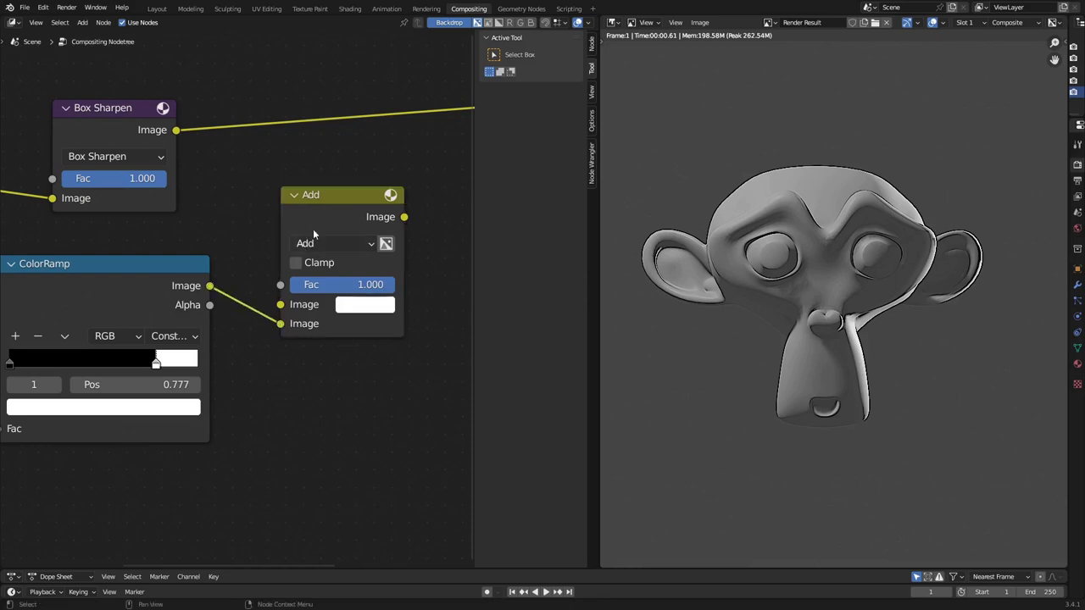
pyautogui.moveTo(313, 229); pyautogui.dragTo(308, 192)
pyautogui.scroll(-4, 294, 206)
pyautogui.moveTo(246, 223); pyautogui.dragTo(200, 275, button='middle')
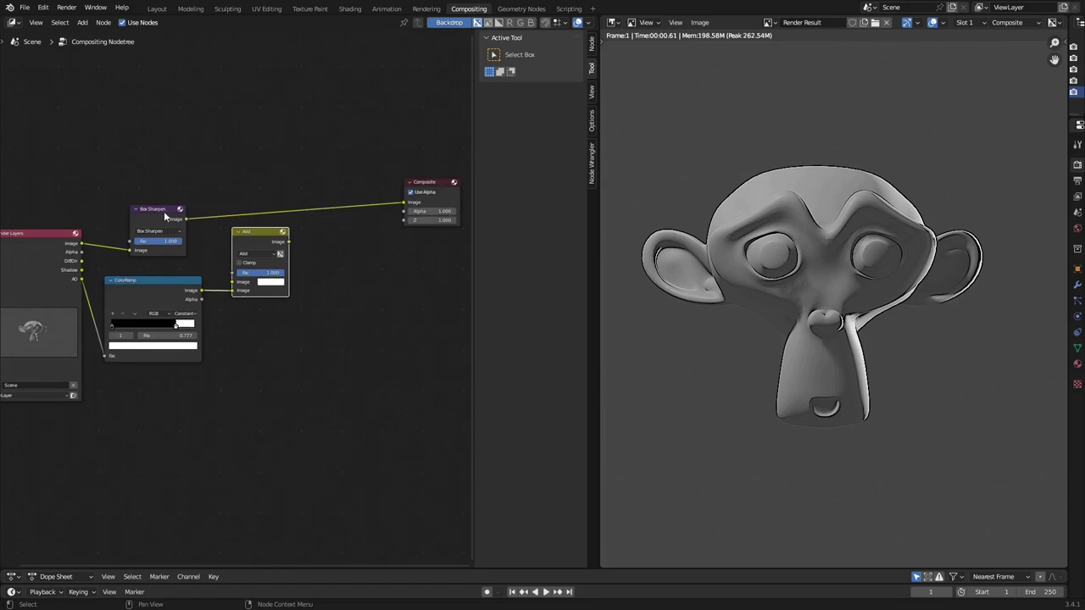
# Insert a duplicate of the Add node on the Box Sharpen→Composite link, fed by the lower Add's result
pyautogui.moveTo(164, 211); pyautogui.dragTo(167, 188)
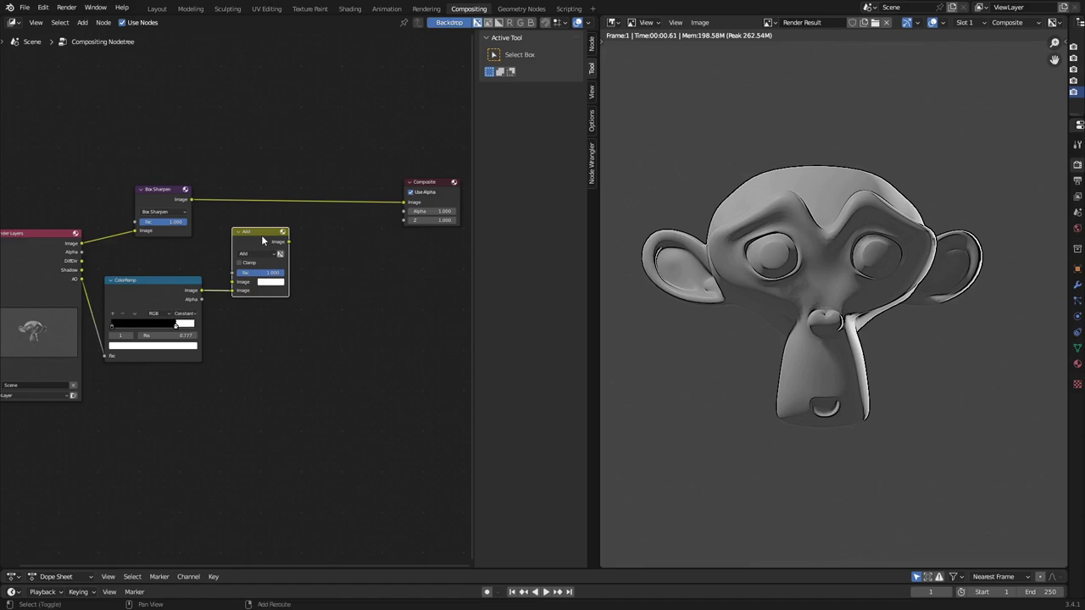
pyautogui.hotkey('shift', 'd')
pyautogui.click(329, 161)
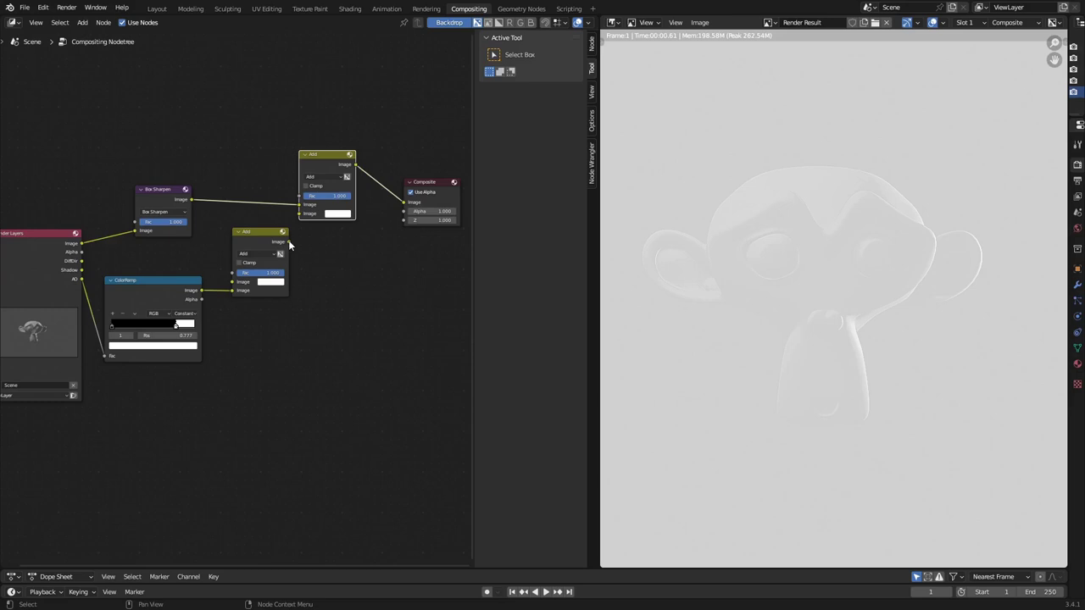
pyautogui.moveTo(288, 242); pyautogui.dragTo(252, 226)
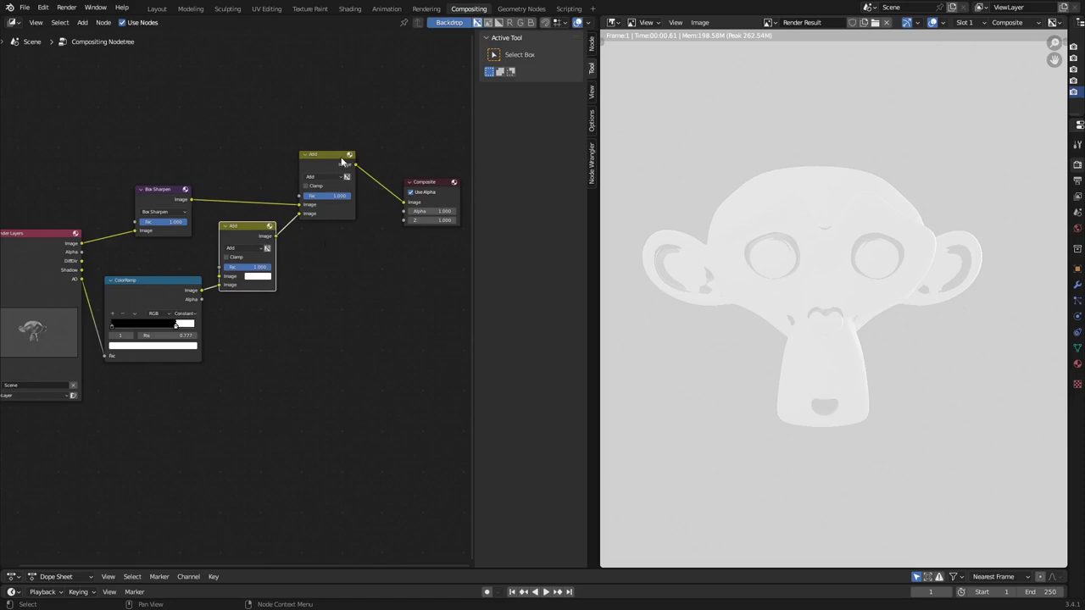
# Switch the new mix node's blend mode to Multiply
pyautogui.click(341, 178)
pyautogui.click(342, 181)
pyautogui.click(341, 178)
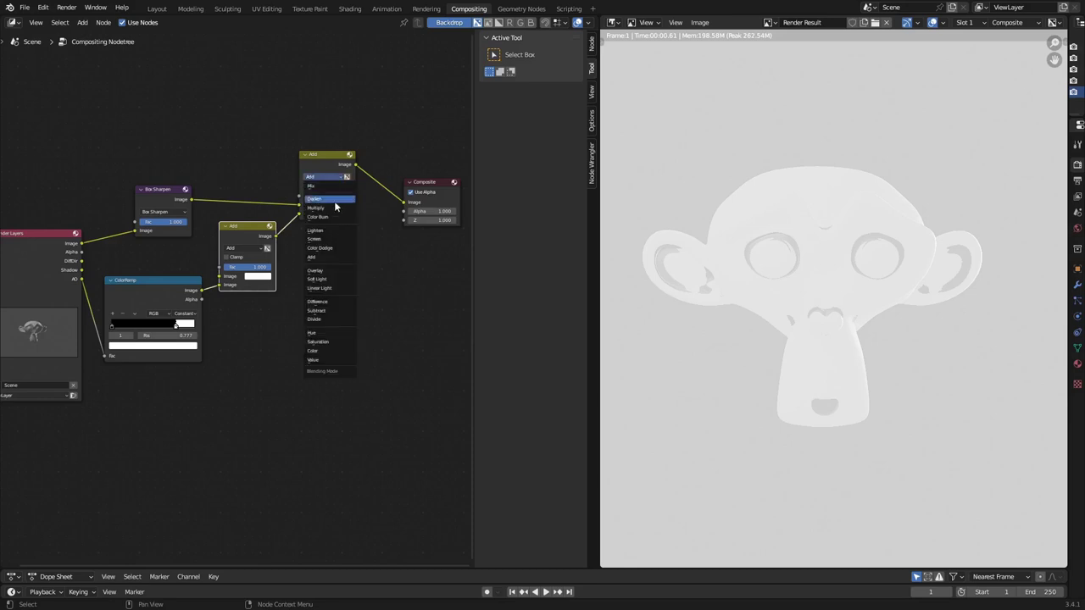
pyautogui.click(331, 207)
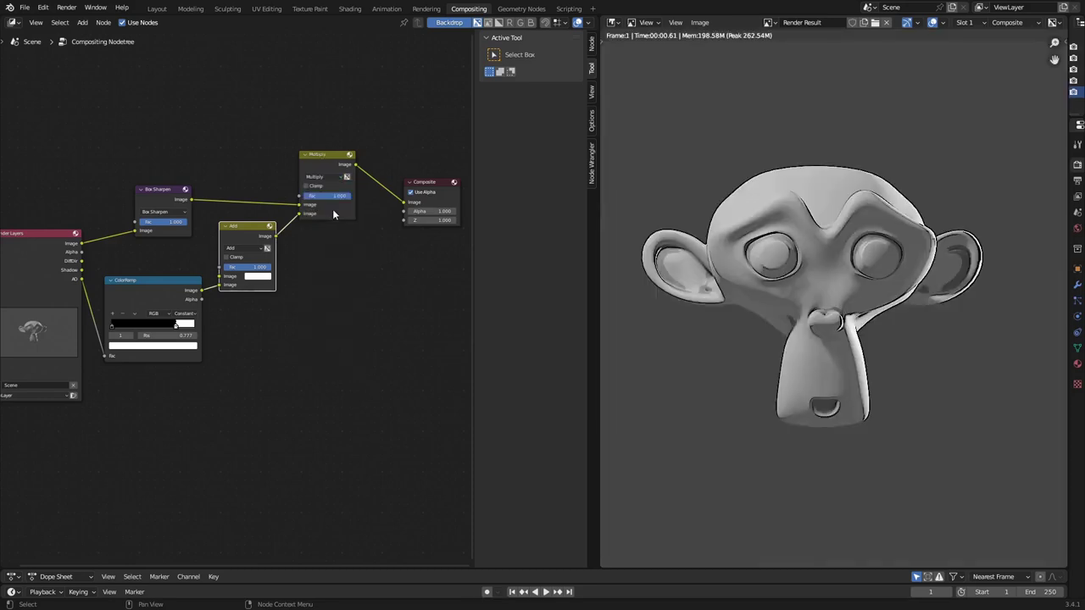
pyautogui.scroll(3, 376, 255)
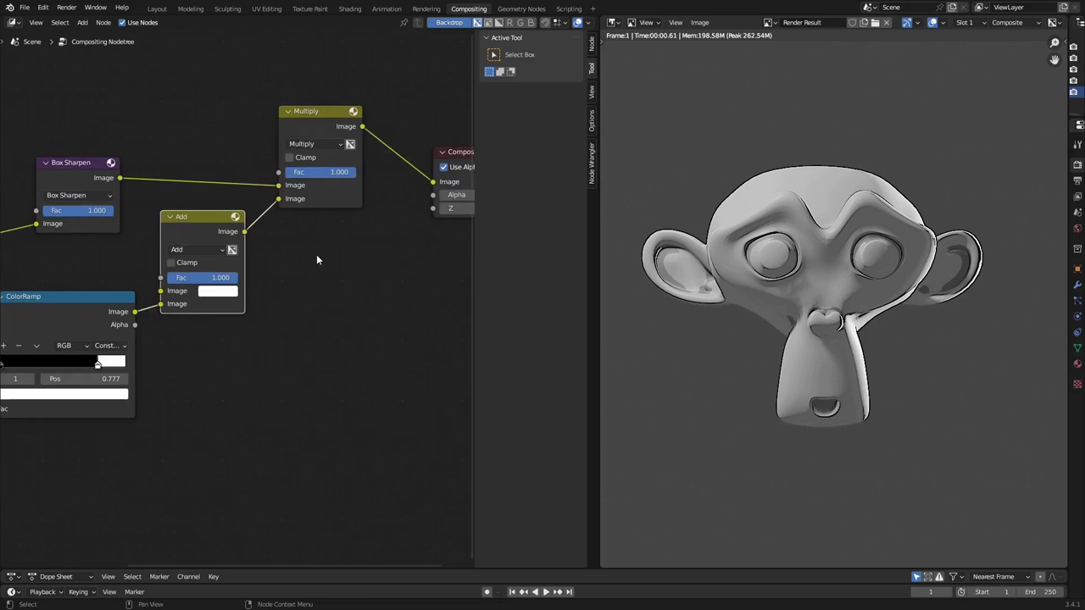
# Move the AO ColorRamp's white stop from 0.777 to about 0.800
pyautogui.moveTo(244, 351); pyautogui.dragTo(352, 328, button='middle')
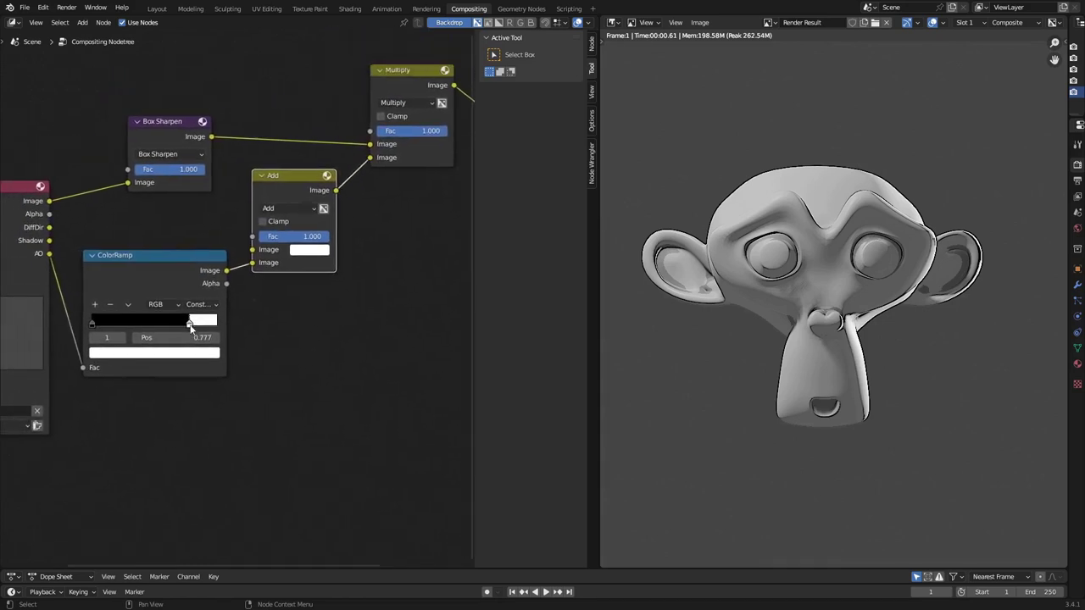
pyautogui.moveTo(190, 325); pyautogui.dragTo(187, 330)
pyautogui.moveTo(188, 325); pyautogui.dragTo(191, 330)
pyautogui.scroll(-5, 253, 309)
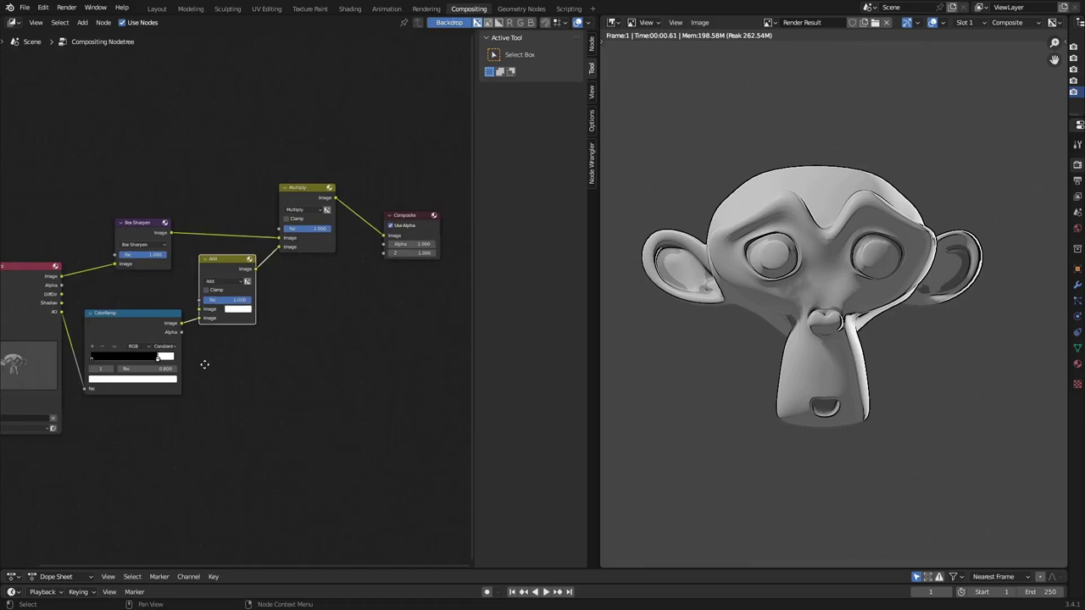
pyautogui.scroll(-1, 253, 346)
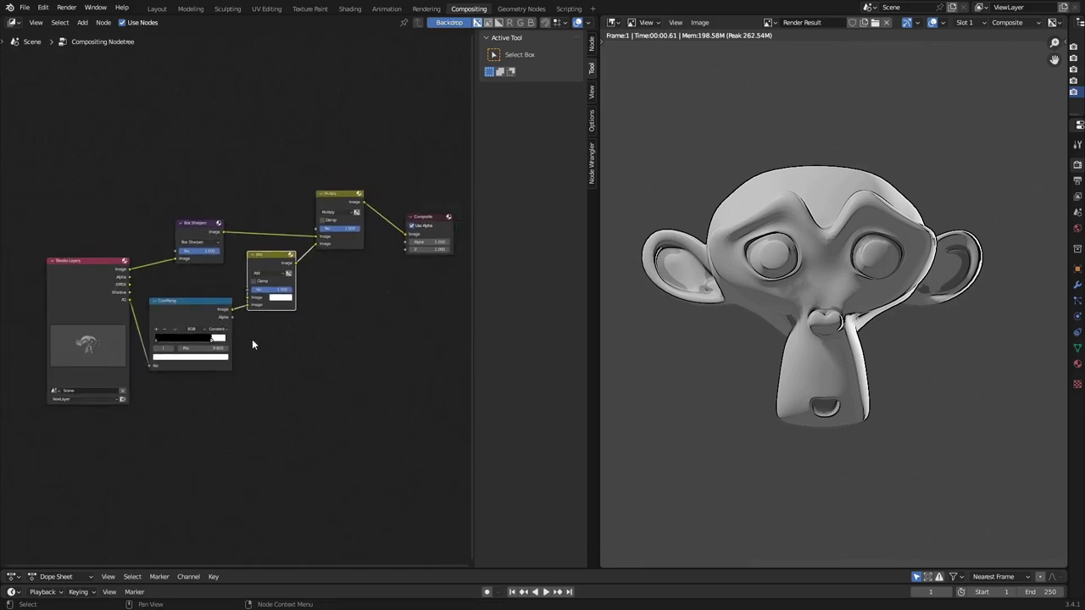
pyautogui.hotkey('ctrl', 'space')
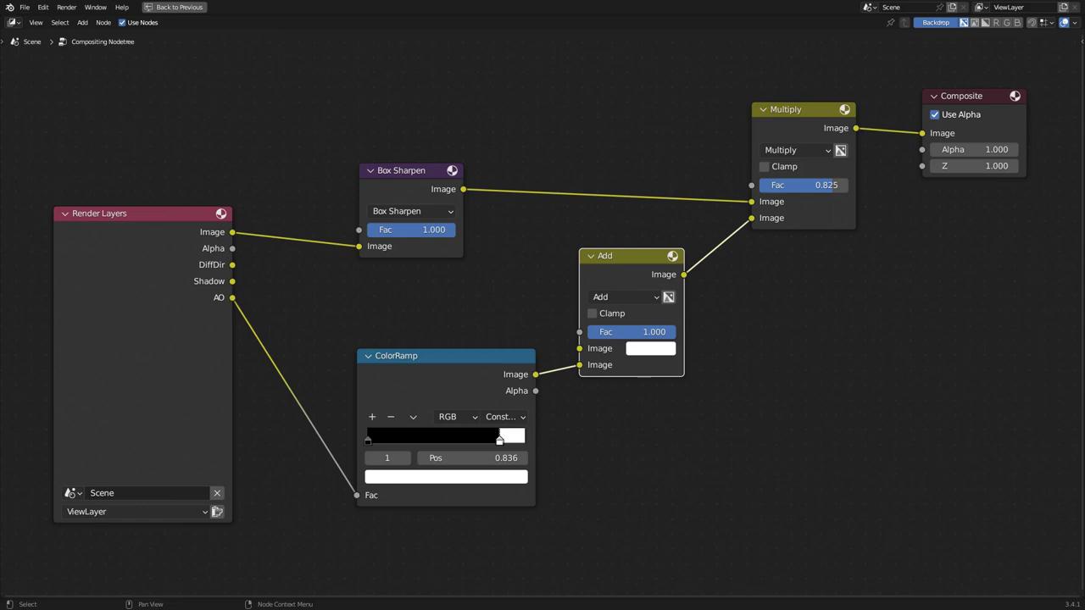
pyautogui.hotkey('ctrl', 'space')
pyautogui.press('Home')
# Spread out the ColorRamp, Add and Multiply nodes, and place a duplicate ColorRamp above the original
pyautogui.moveTo(206, 286); pyautogui.dragTo(215, 350)
pyautogui.moveTo(279, 230); pyautogui.dragTo(298, 283)
pyautogui.moveTo(361, 158); pyautogui.dragTo(388, 180)
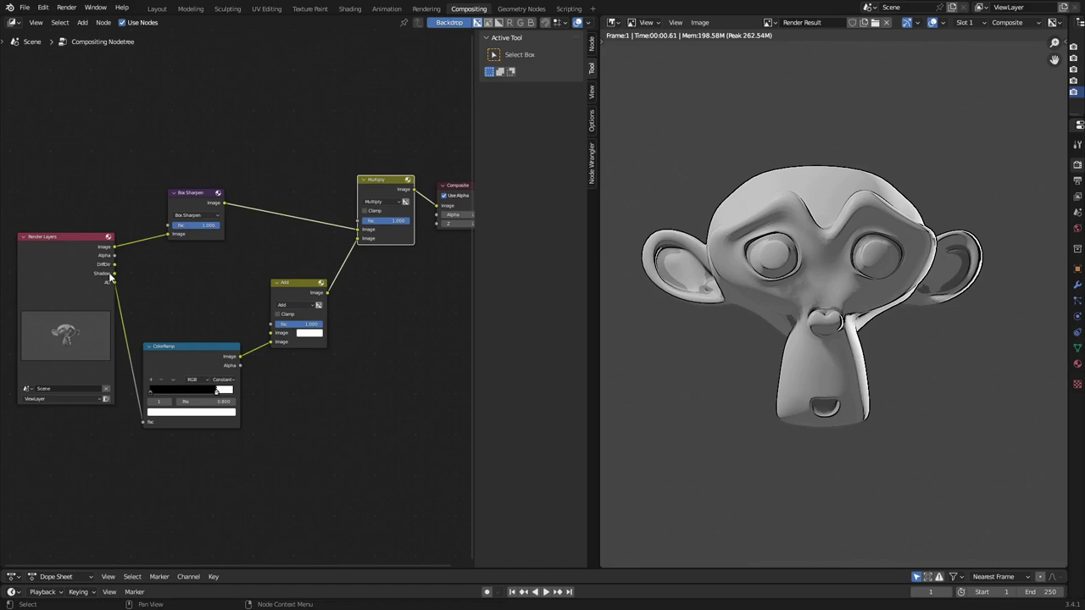
pyautogui.scroll(5, 109, 277)
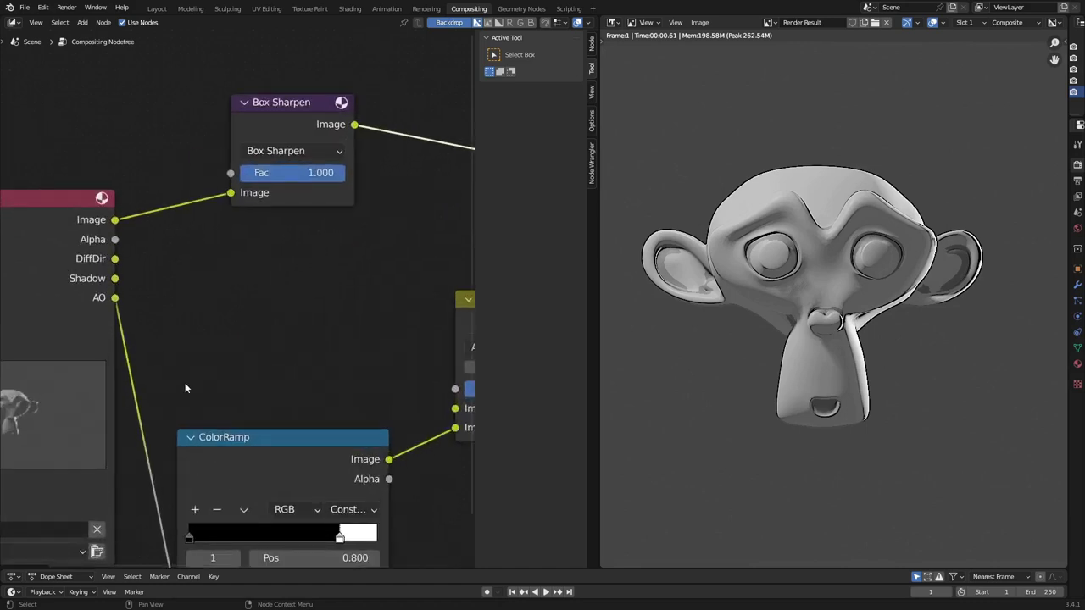
pyautogui.click(247, 442)
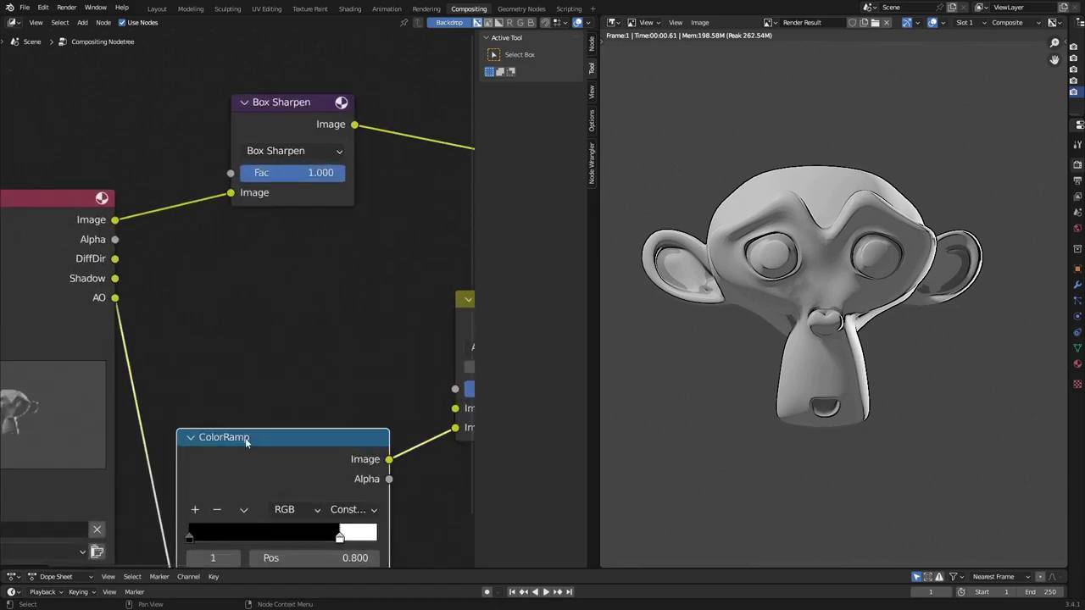
pyautogui.rightClick(246, 439)
pyautogui.hotkey('shift', 'd')
pyautogui.click(268, 247)
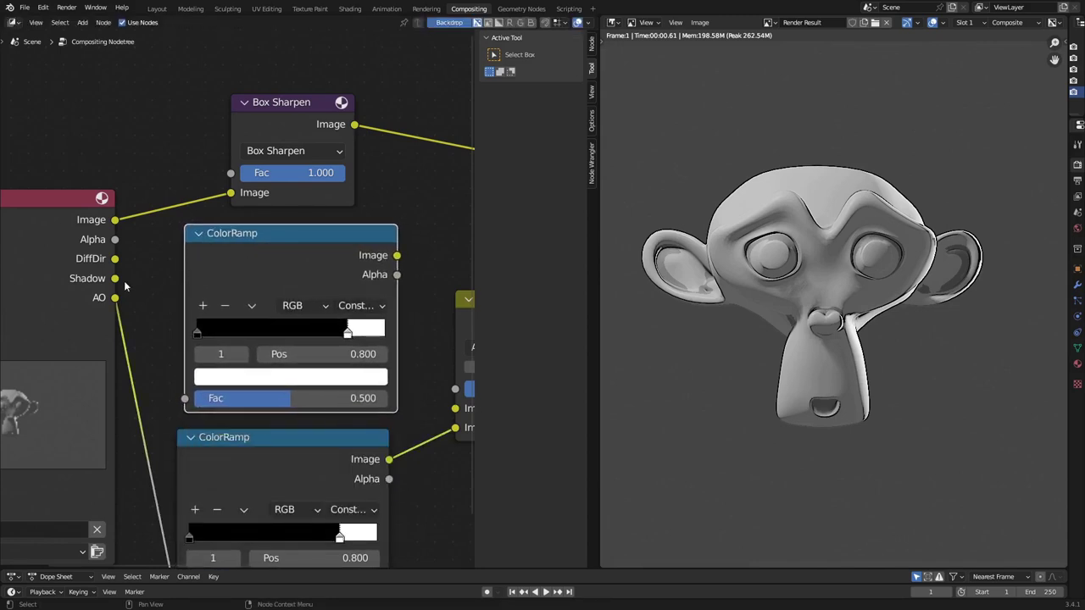
# Connect the new ColorRamp's Image output to the Add node's first Image input
pyautogui.moveTo(114, 278); pyautogui.dragTo(185, 398)
pyautogui.moveTo(415, 325); pyautogui.dragTo(248, 300, button='middle')
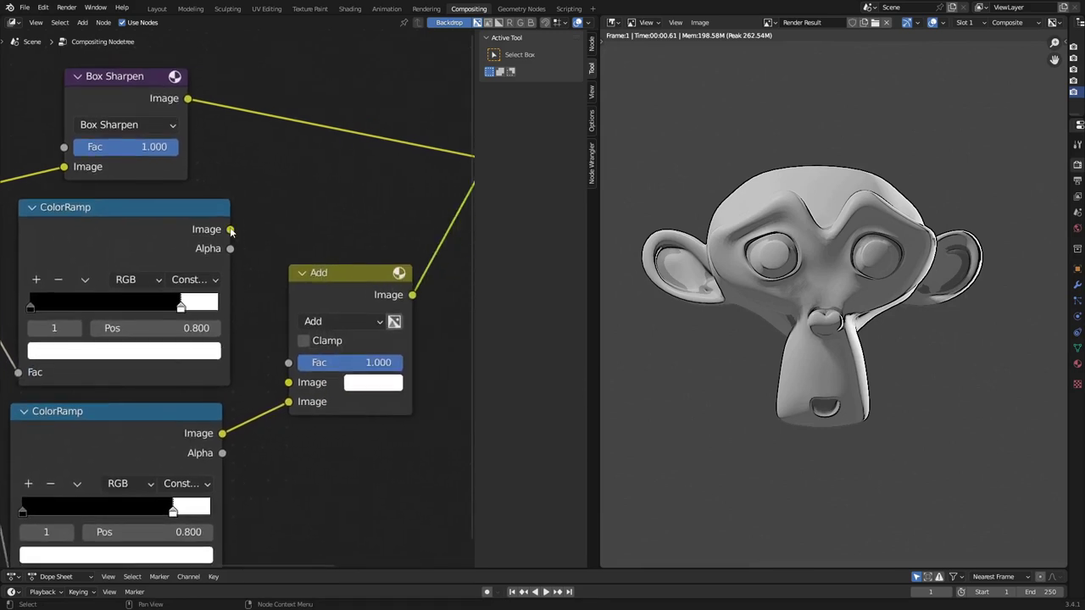
pyautogui.moveTo(230, 230); pyautogui.dragTo(288, 383)
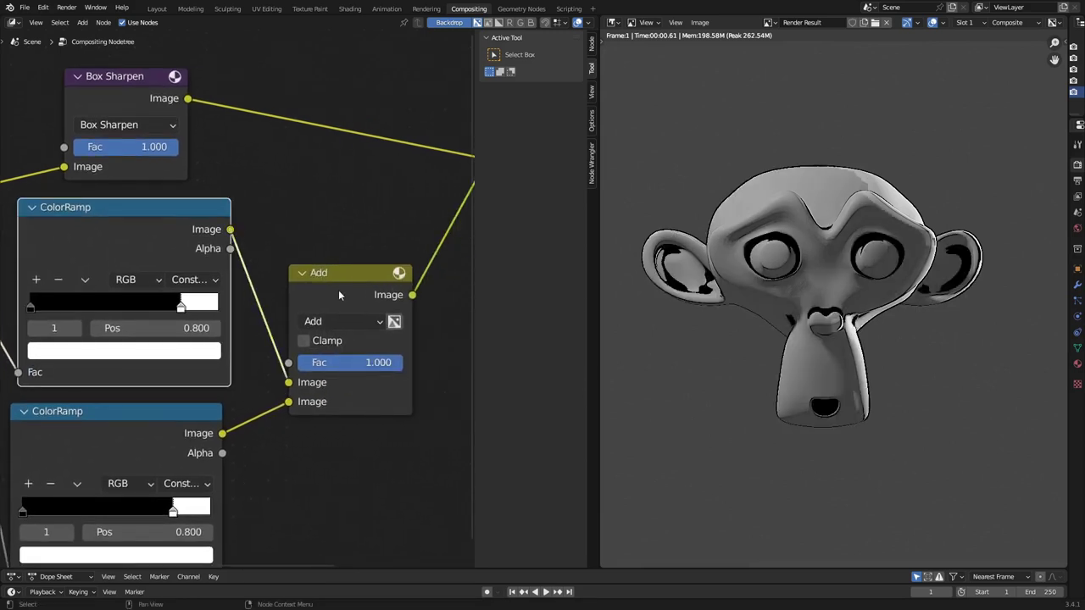
pyautogui.moveTo(338, 289); pyautogui.dragTo(343, 253)
pyautogui.scroll(-1, 247, 299)
pyautogui.scroll(-2, 248, 298)
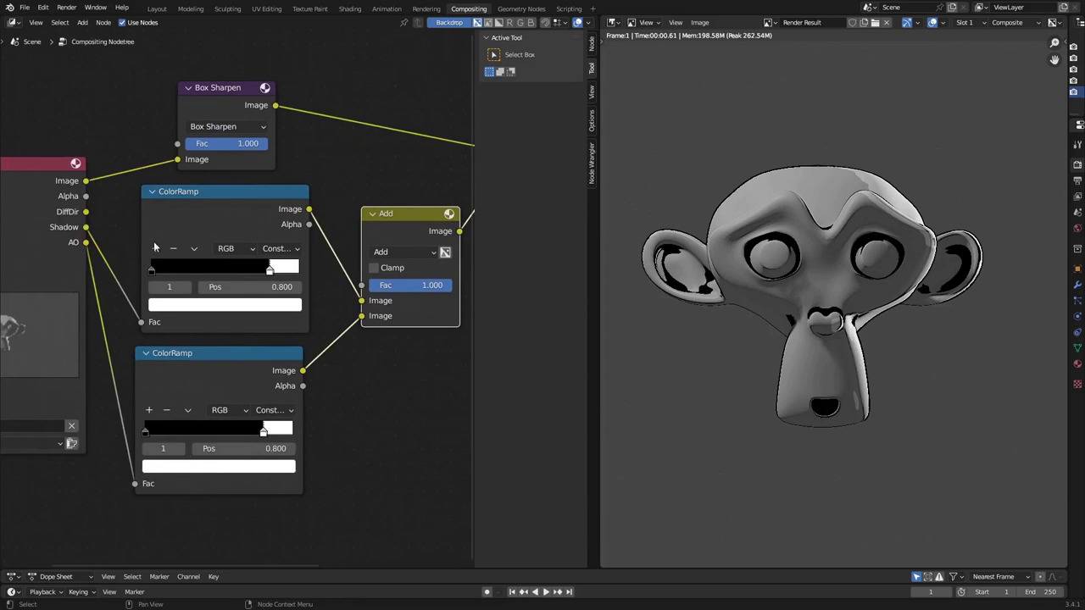
# Drive the new ColorRamp from DiffDir, with white stops at 0.195 and 0.505 on the AO ramp
pyautogui.moveTo(87, 213); pyautogui.dragTo(139, 322)
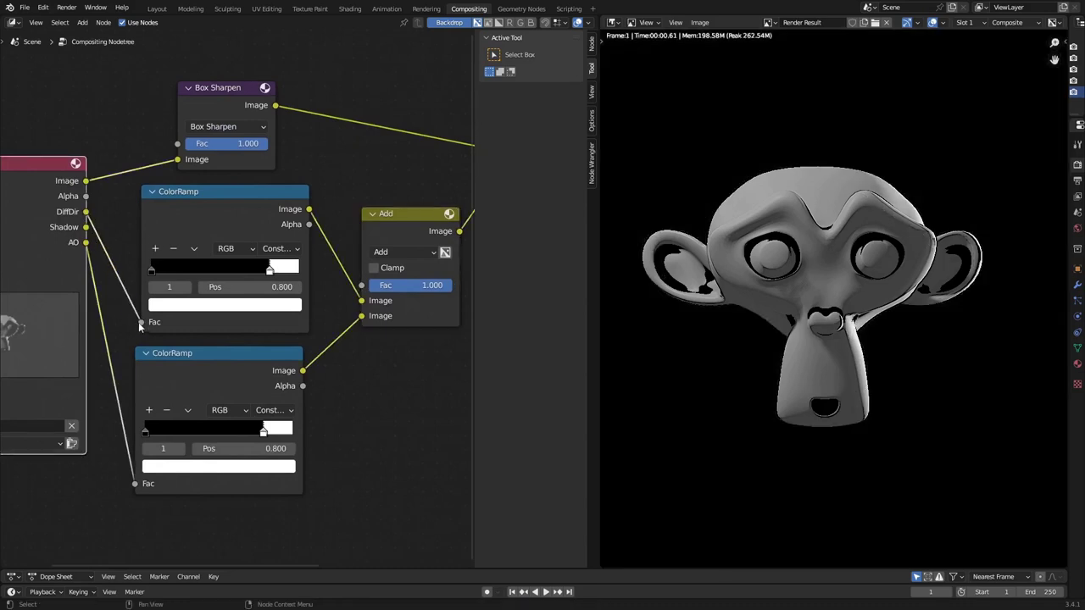
pyautogui.scroll(2, 197, 311)
pyautogui.moveTo(273, 270); pyautogui.dragTo(151, 285)
pyautogui.moveTo(266, 500); pyautogui.dragTo(204, 496)
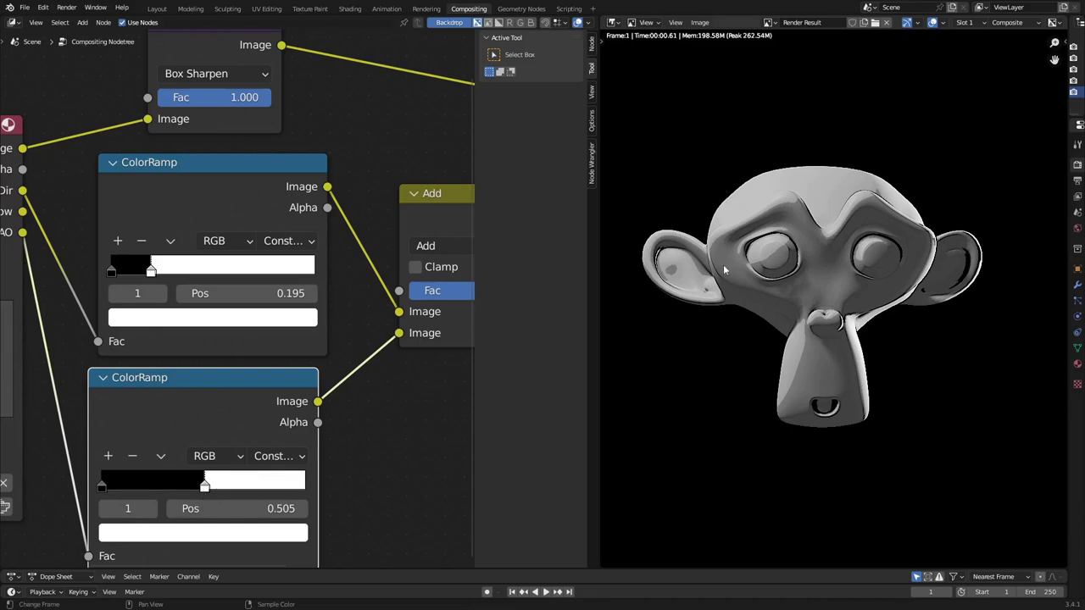
pyautogui.scroll(-3, 754, 270)
pyautogui.scroll(1, 754, 269)
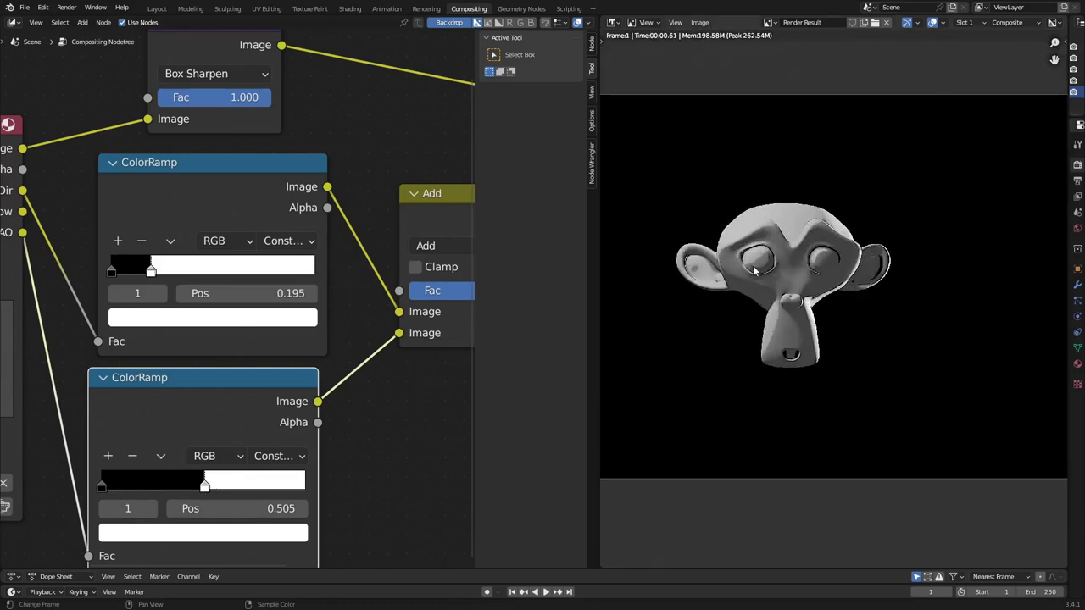
pyautogui.scroll(-2, 246, 281)
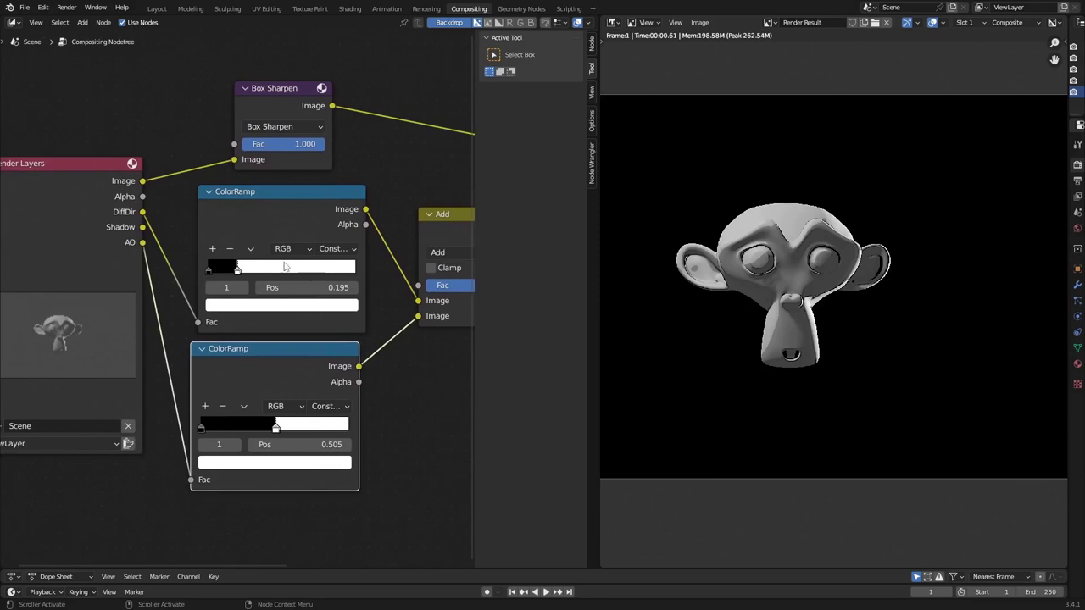
pyautogui.click(420, 304)
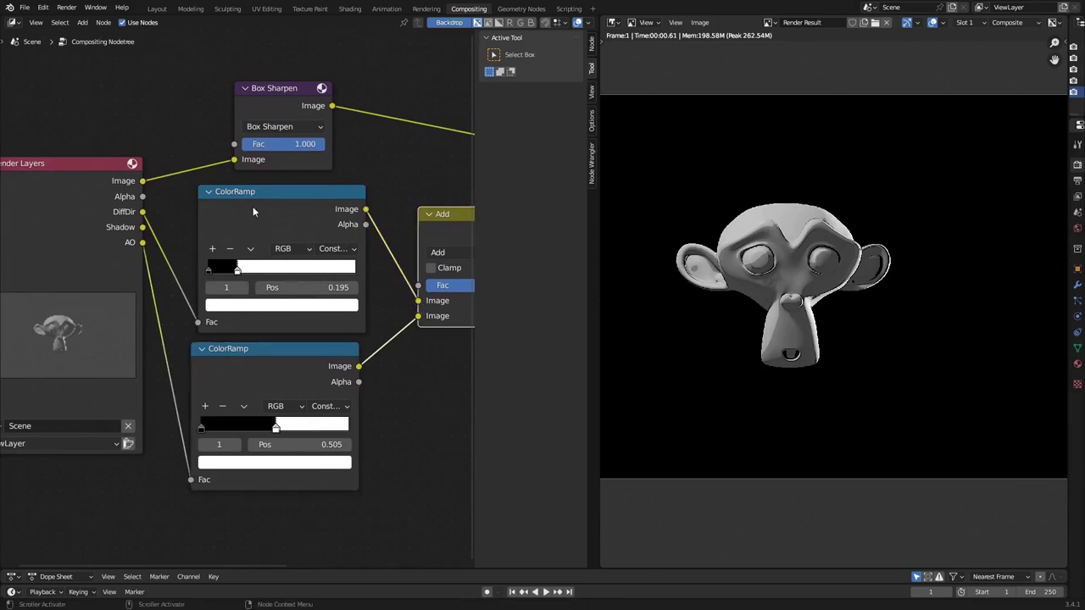
pyautogui.scroll(-5, 256, 205)
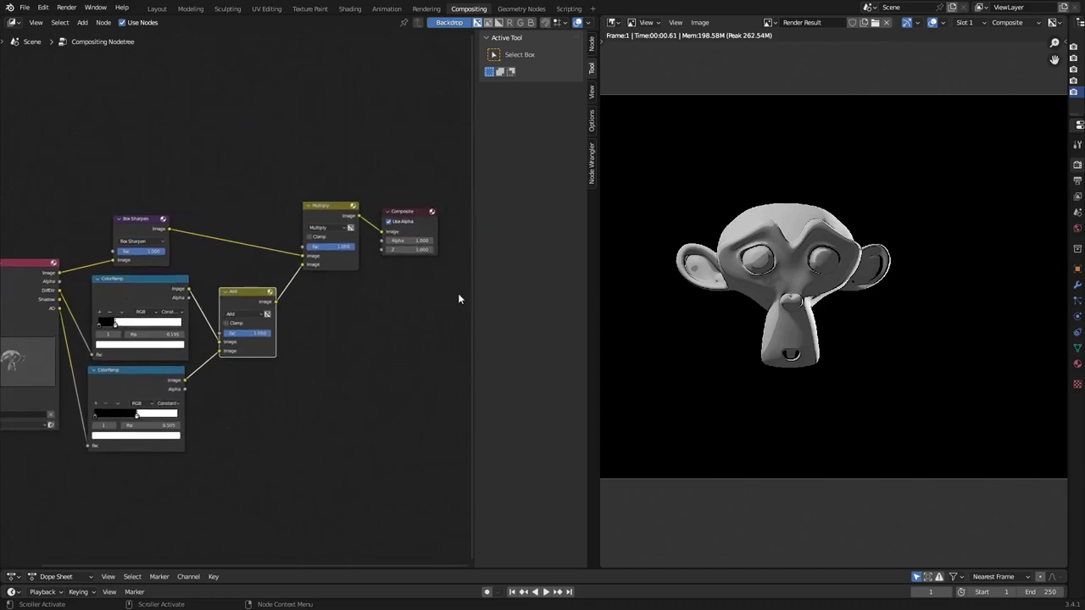